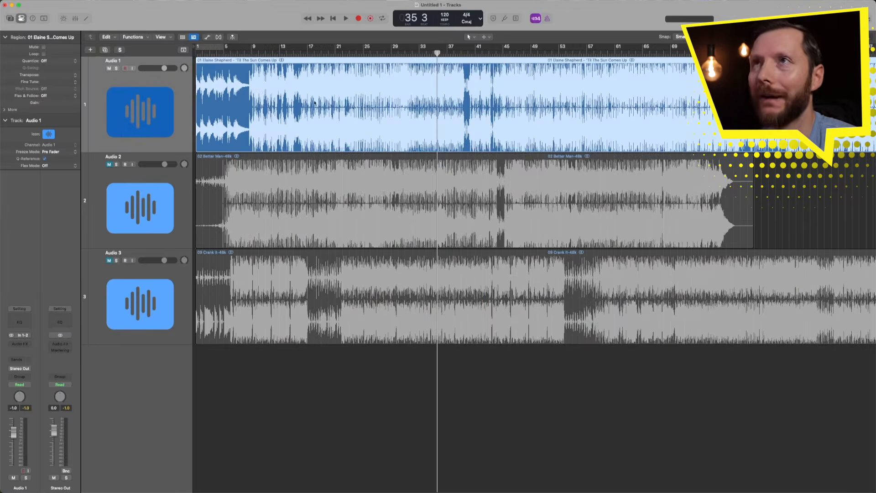
# Split the Audio 1 region with Stem Splitter using the Separate All Stems preset
pyautogui.rightClick(340, 90)
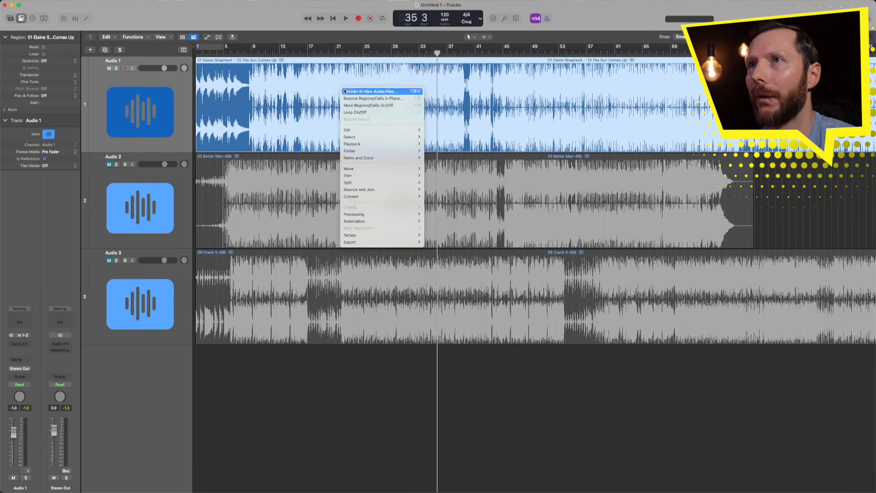
pyautogui.moveTo(360, 215)
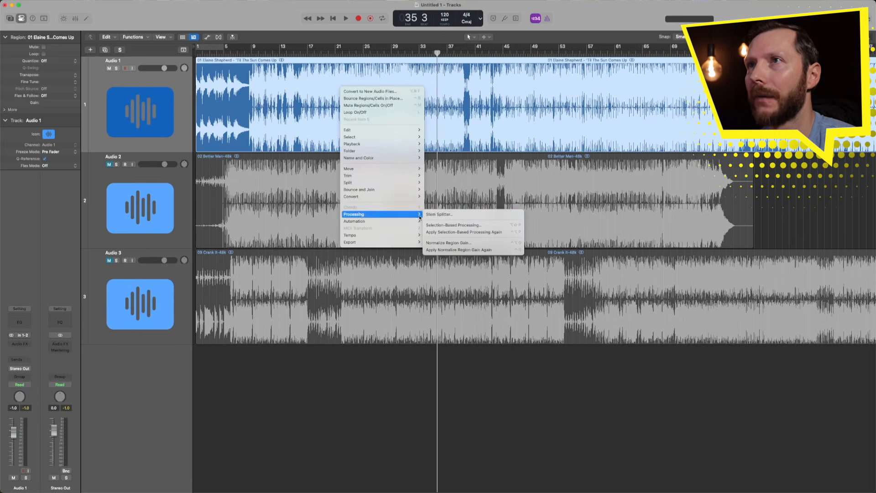
pyautogui.click(461, 216)
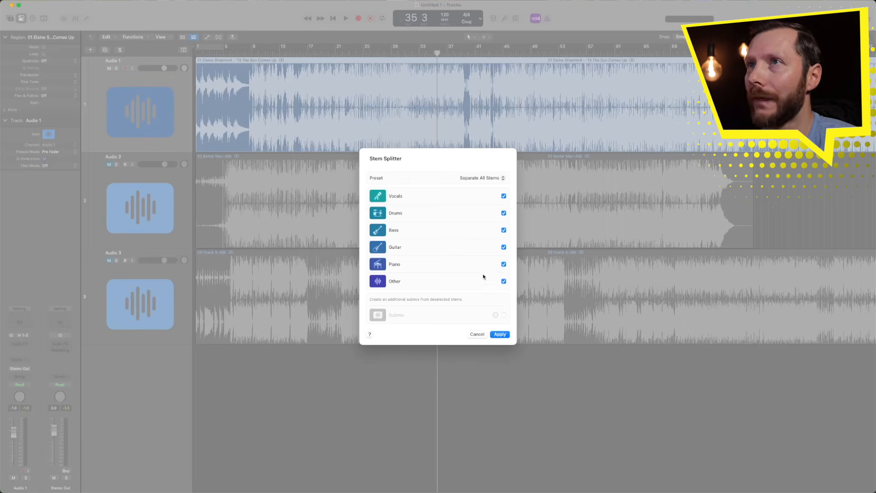
pyautogui.click(479, 180)
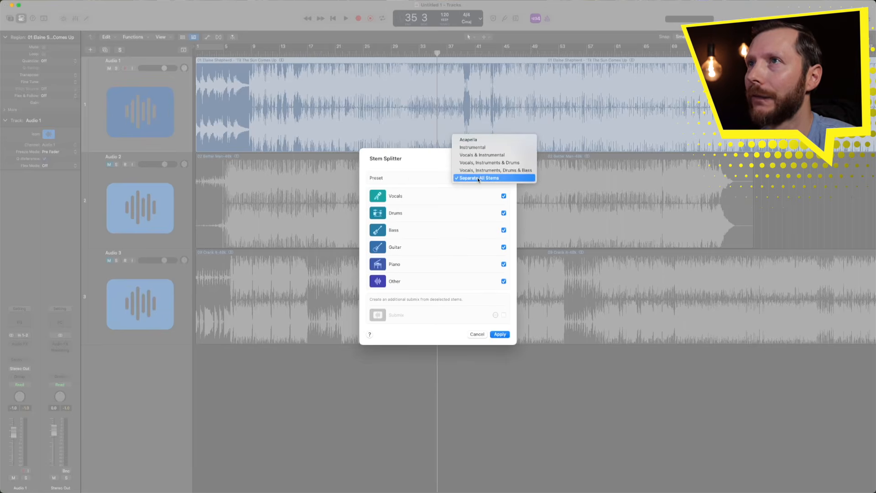
pyautogui.click(464, 148)
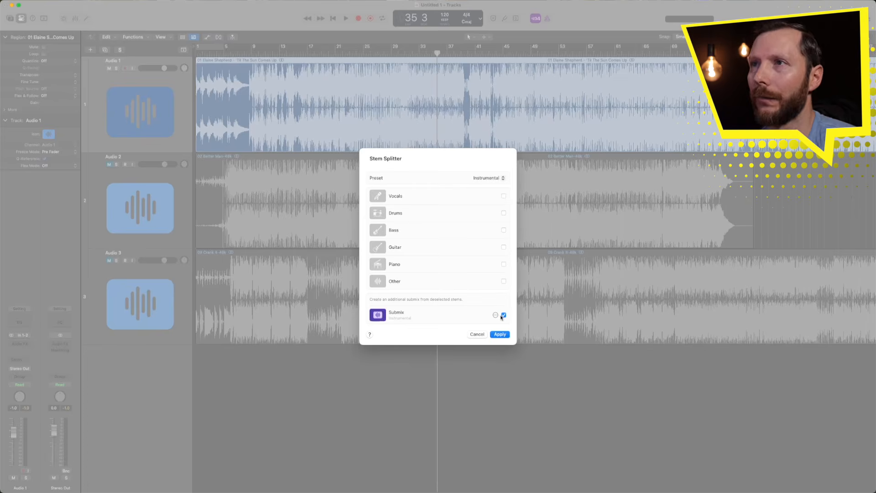
pyautogui.click(487, 178)
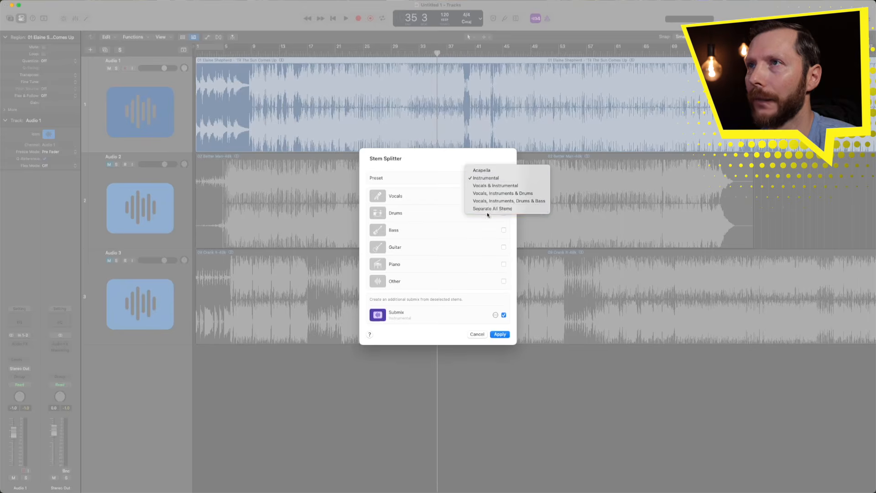
pyautogui.click(484, 209)
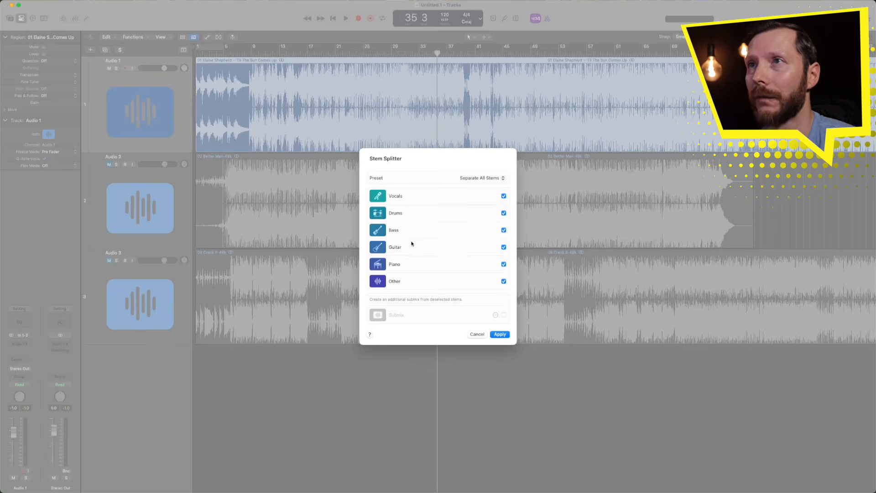
pyautogui.click(500, 335)
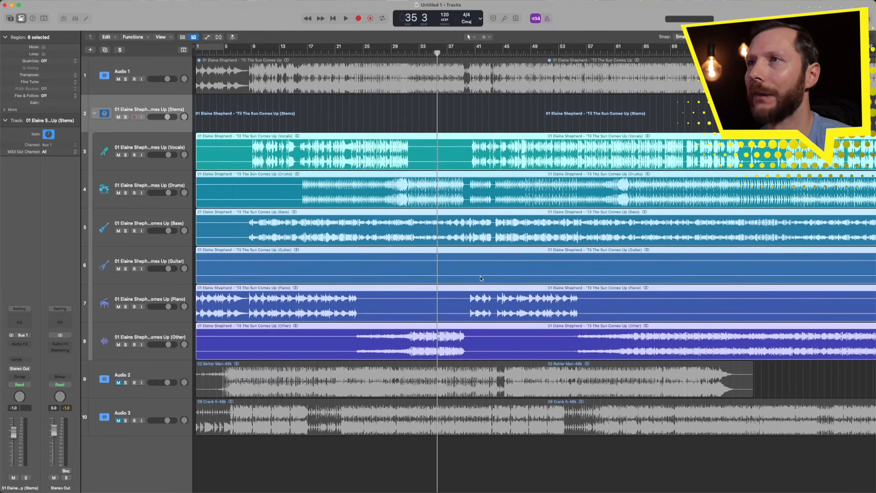
# Mute the separated Guitar stem track
pyautogui.press('super+Left')
pyautogui.scroll(1, 443, 278)
pyautogui.hscroll(1, 234, 266)
pyautogui.hscroll(-2, 235, 266)
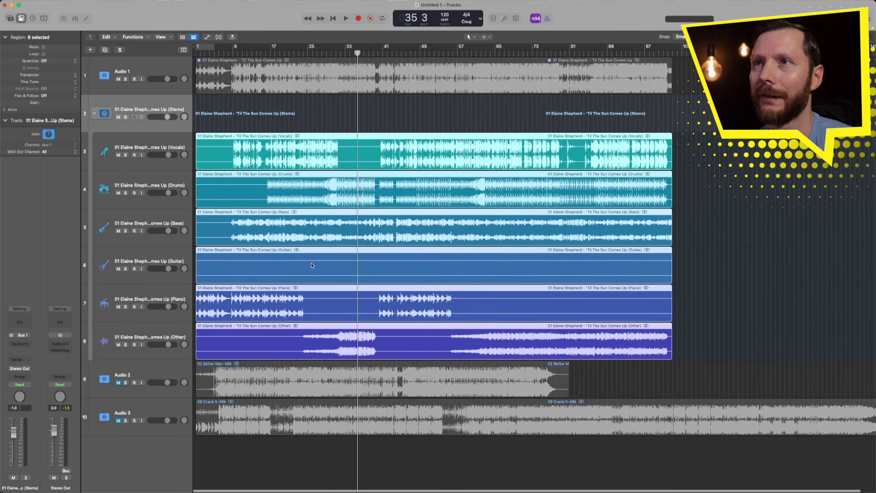
pyautogui.scroll(4, 312, 265)
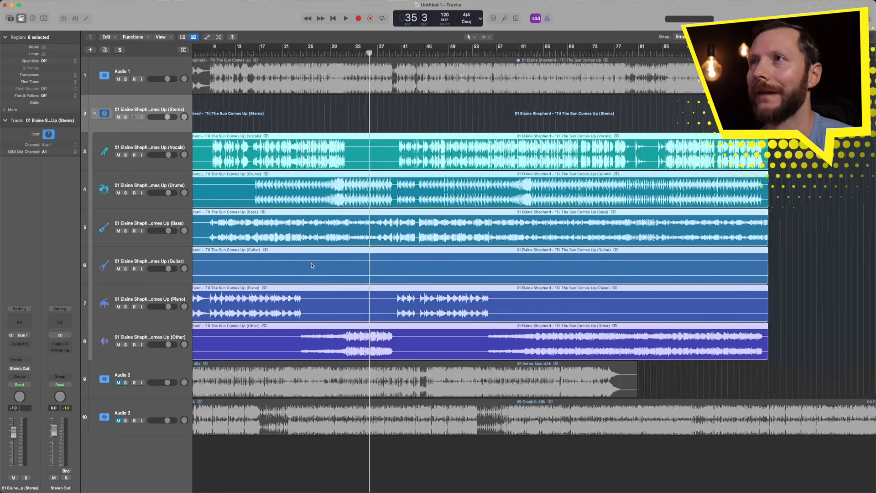
pyautogui.hscroll(-2, 312, 265)
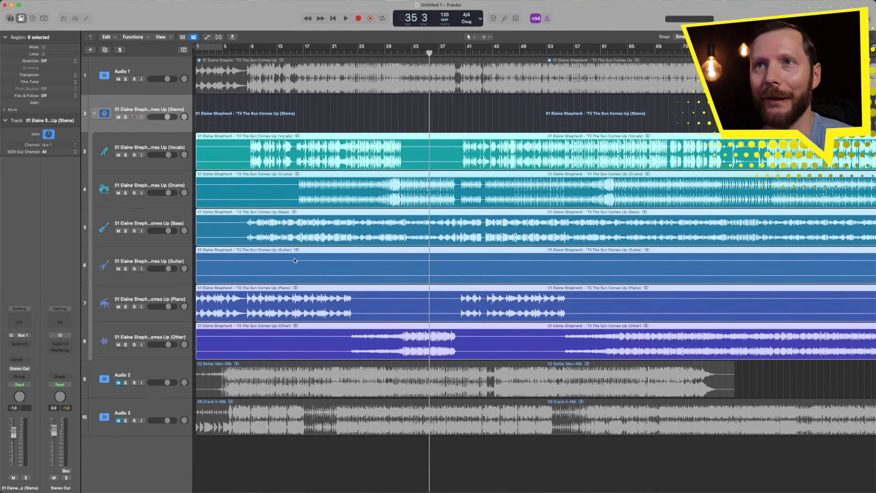
pyautogui.click(160, 258)
pyautogui.click(118, 269)
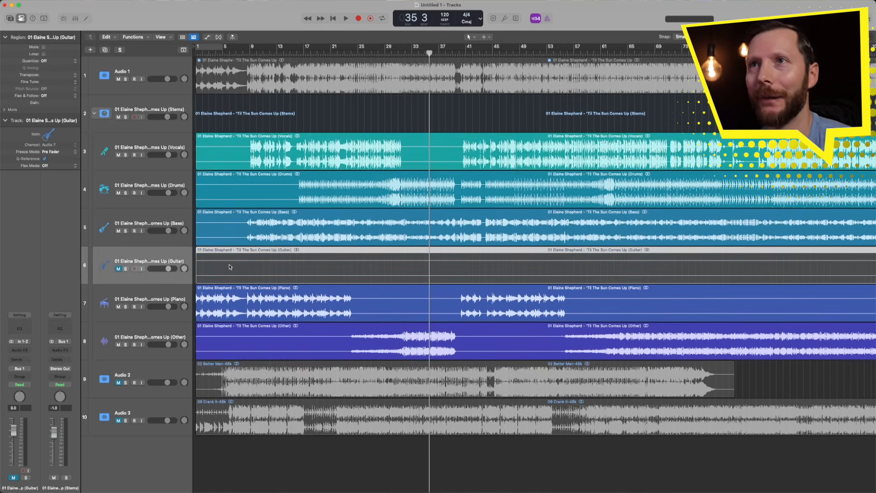
# Play the unmuted stems together from around bar 24, stopping near bar 34
pyautogui.click(351, 54)
pyautogui.press('space')
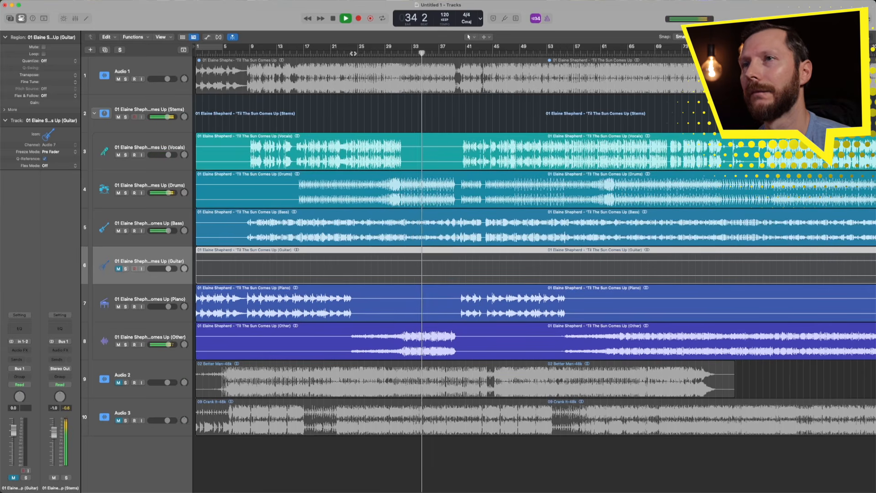
pyautogui.press('space')
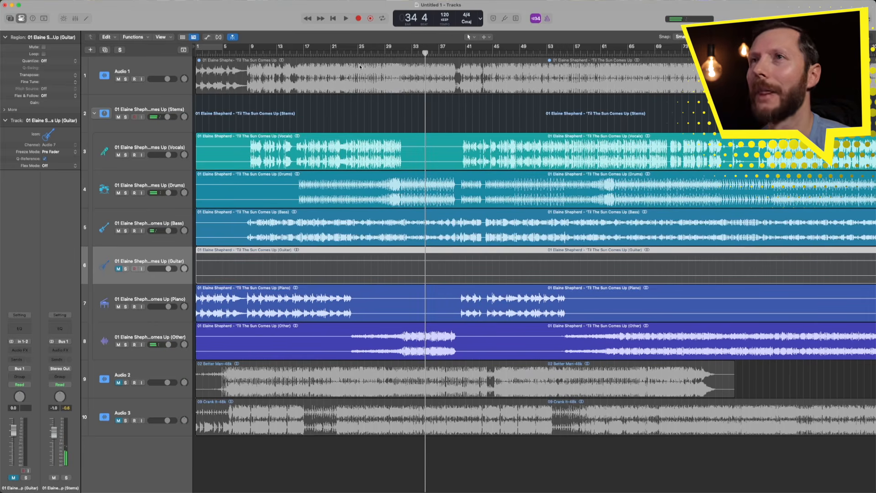
pyautogui.hscroll(1, 360, 67)
pyautogui.hscroll(-1, 362, 67)
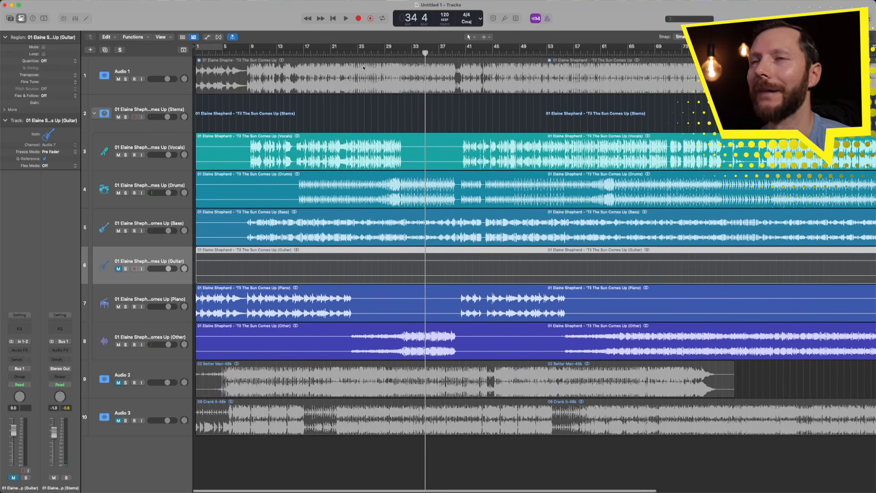
# Solo the Vocals stem and listen to it from around bar 24 until near bar 31
pyautogui.click(126, 155)
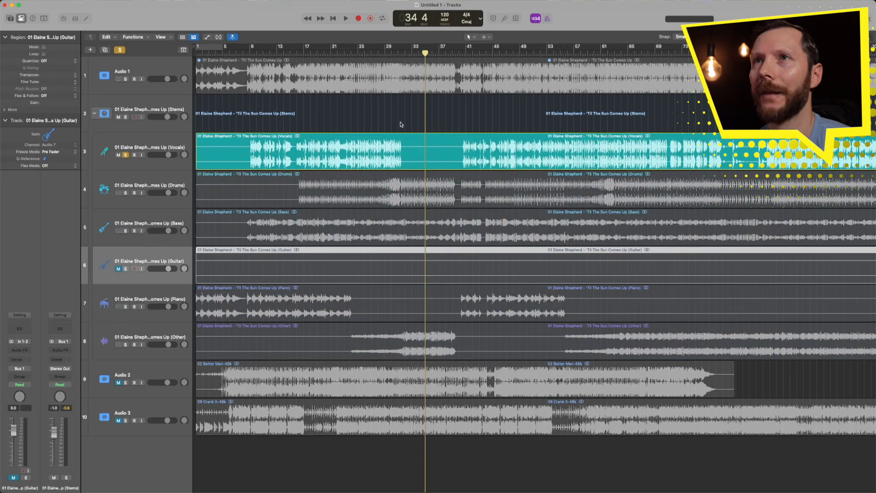
pyautogui.click(353, 55)
pyautogui.press('space')
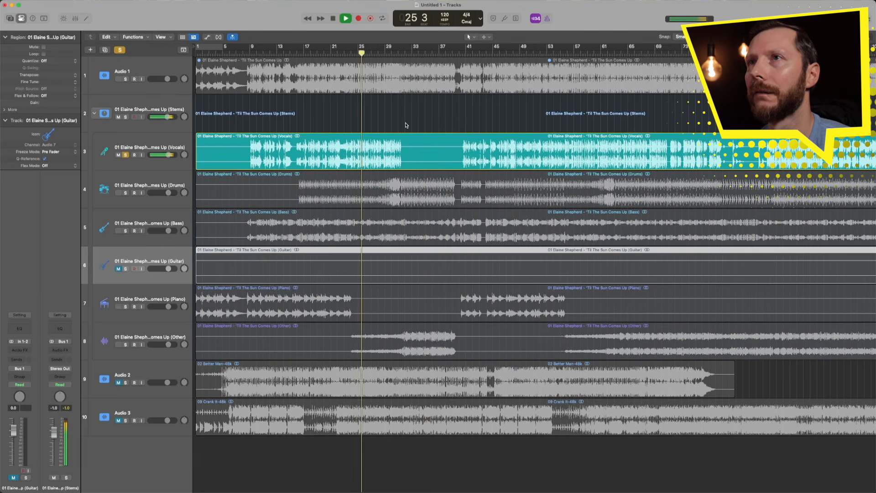
pyautogui.scroll(-1, 406, 124)
pyautogui.scroll(2, 406, 124)
pyautogui.scroll(1, 406, 124)
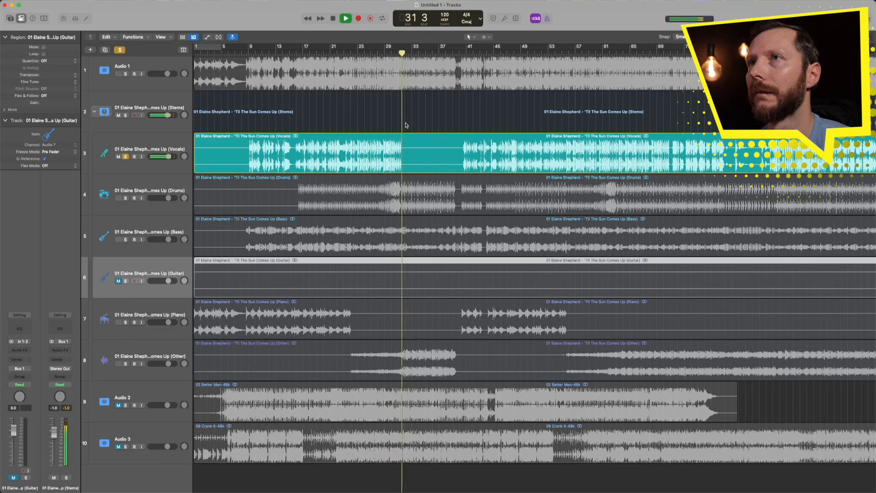
pyautogui.press('space')
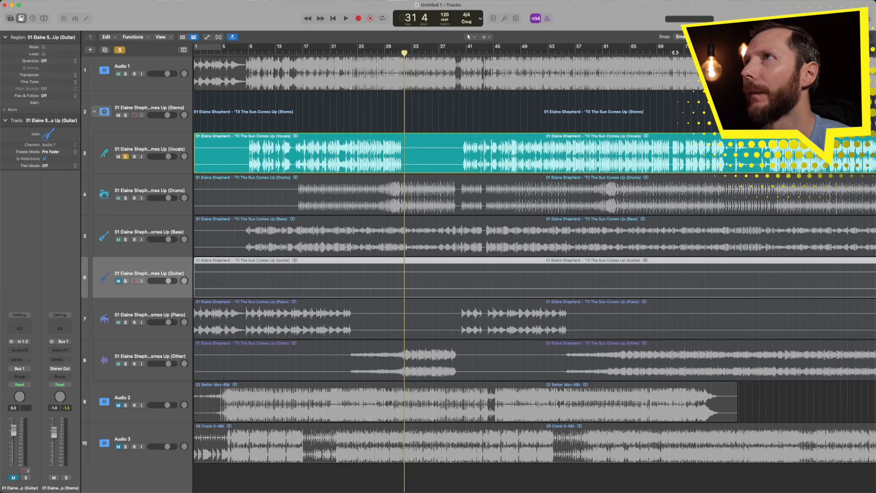
# Listen to the soloed Vocals stem from around bar 71, and replay the passage starting near bar 68
pyautogui.click(673, 53)
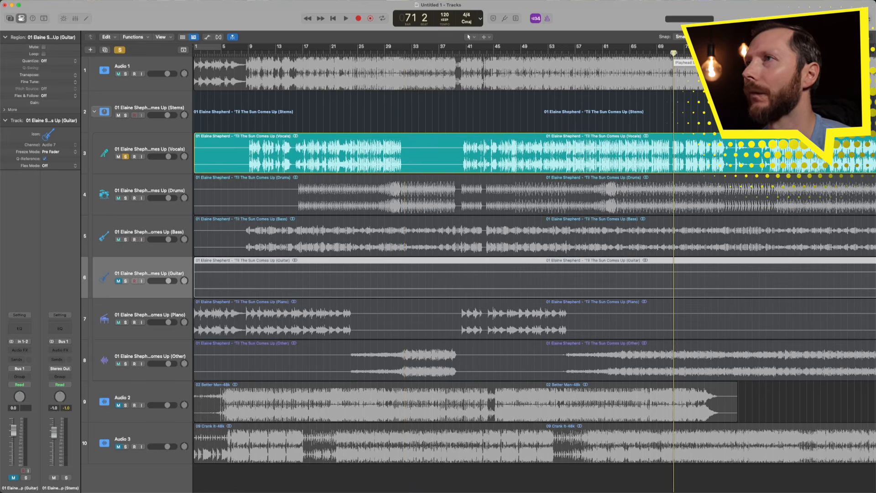
pyautogui.press('space')
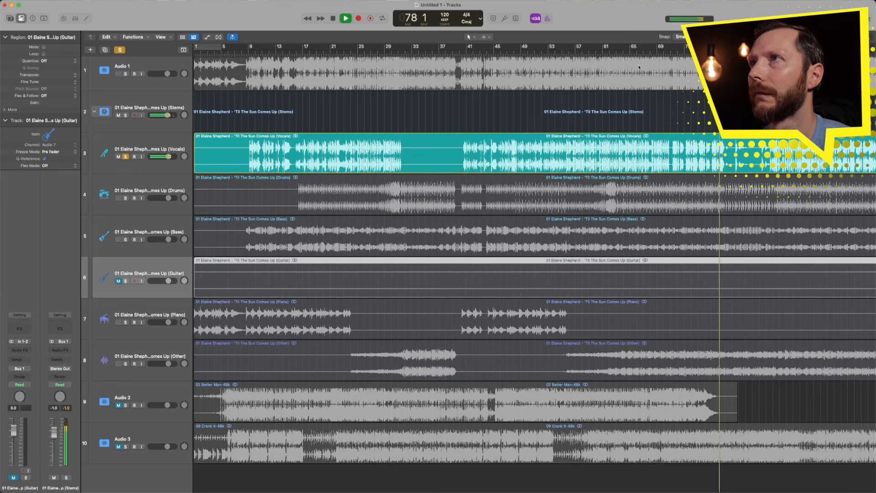
pyautogui.click(654, 53)
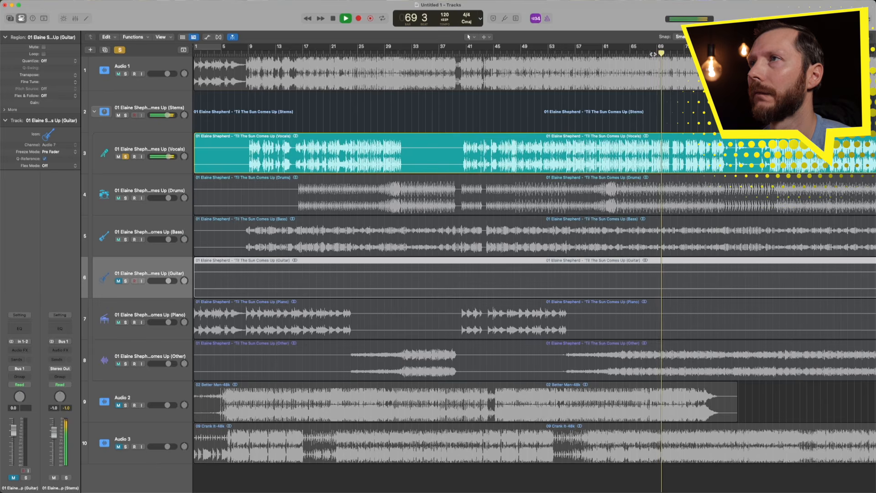
pyautogui.press('space')
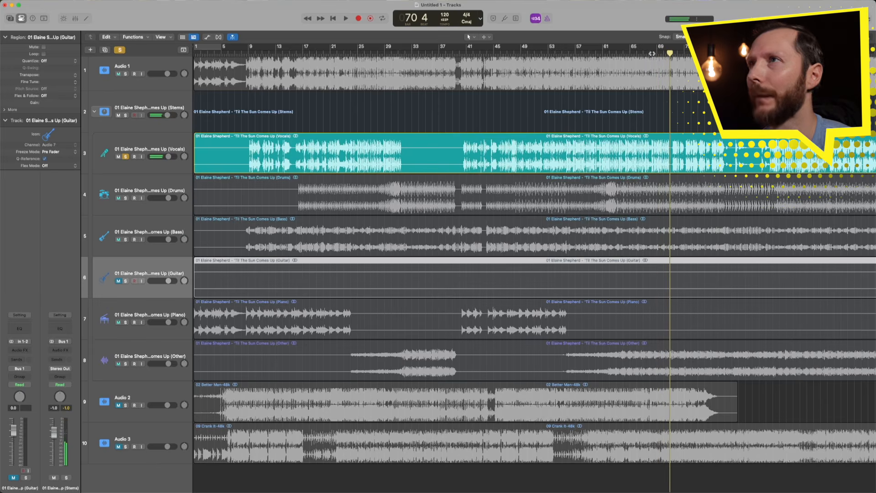
pyautogui.click(651, 53)
pyautogui.press('space')
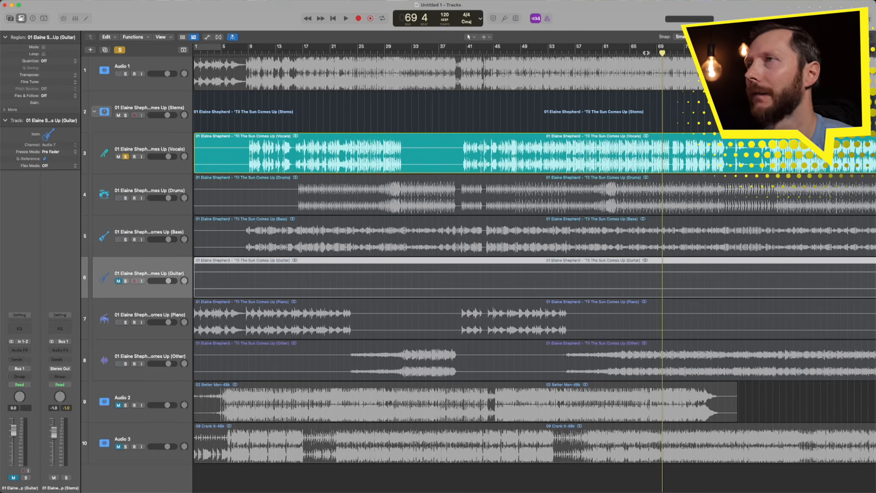
# Solo the Drums stem instead of the Vocals and listen to it from around bar 32
pyautogui.click(125, 198)
pyautogui.click(125, 157)
pyautogui.click(137, 191)
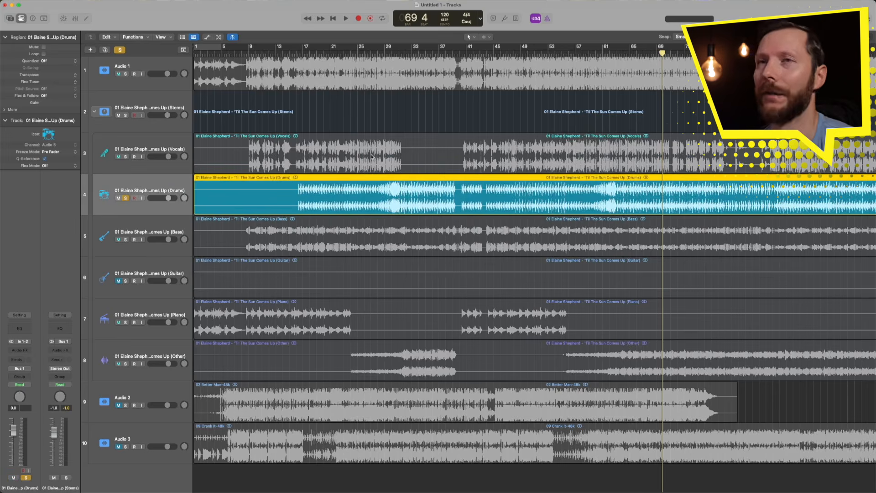
pyautogui.doubleClick(405, 53)
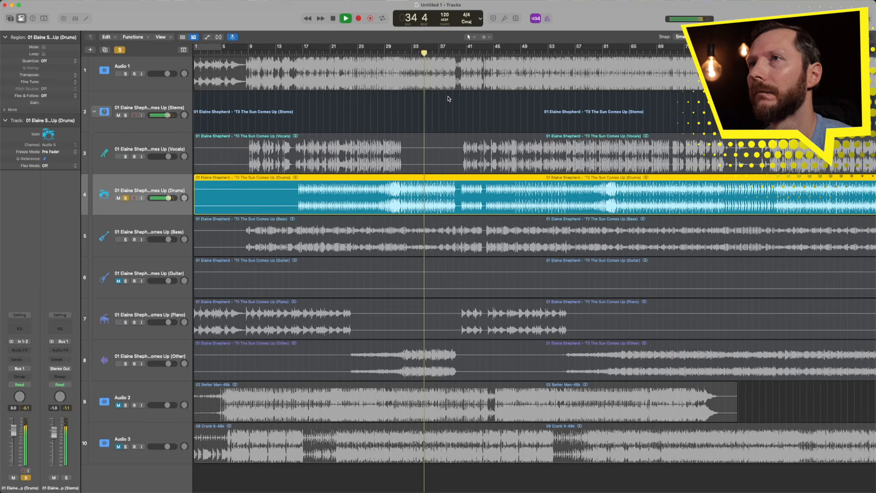
pyautogui.press('space')
# Audition the soloed Drums stem from around bar 22 and again from near bar 32
pyautogui.click(337, 54)
pyautogui.press('space')
pyautogui.press('space')
pyautogui.click(410, 52)
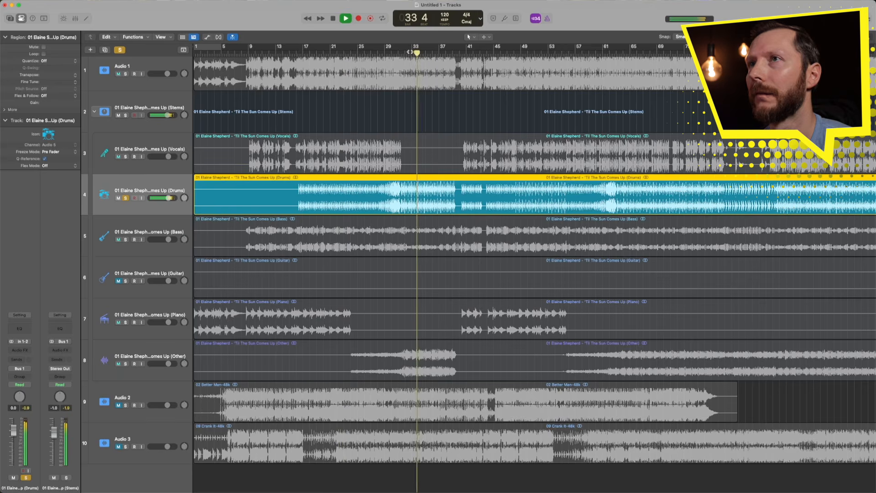
pyautogui.press('space')
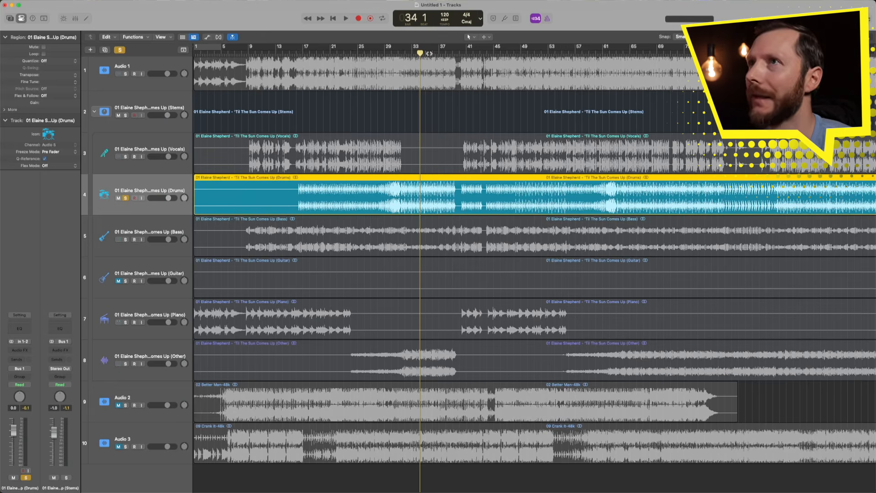
# Spot-check the soloed Drums stem by playing it from around bars 45, 51, 58 and 62
pyautogui.click(497, 53)
pyautogui.press('space')
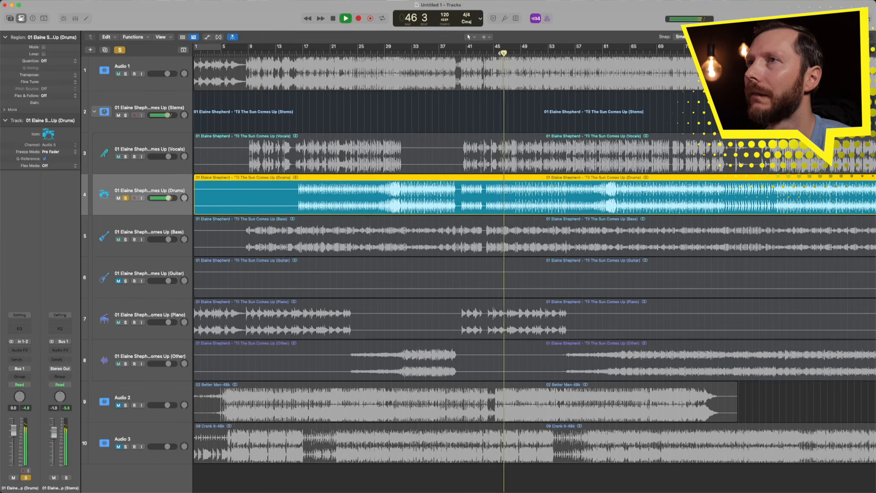
pyautogui.click(535, 53)
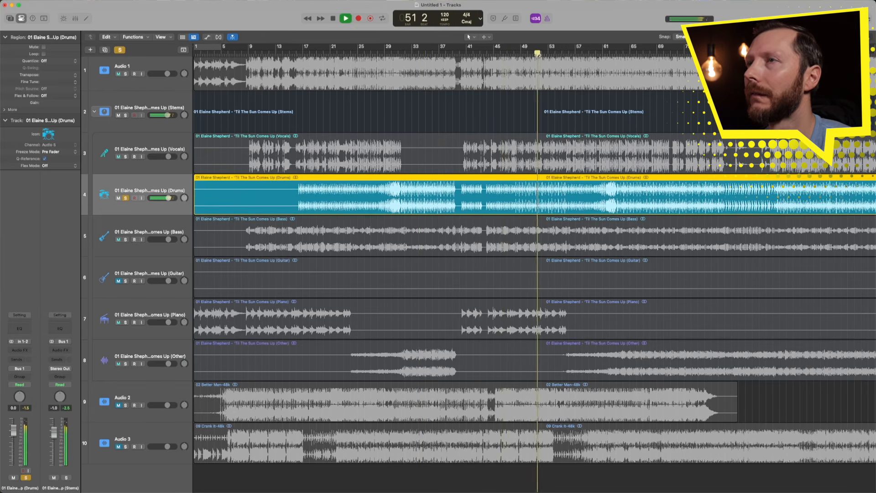
pyautogui.press('space')
pyautogui.click(587, 54)
pyautogui.press('space')
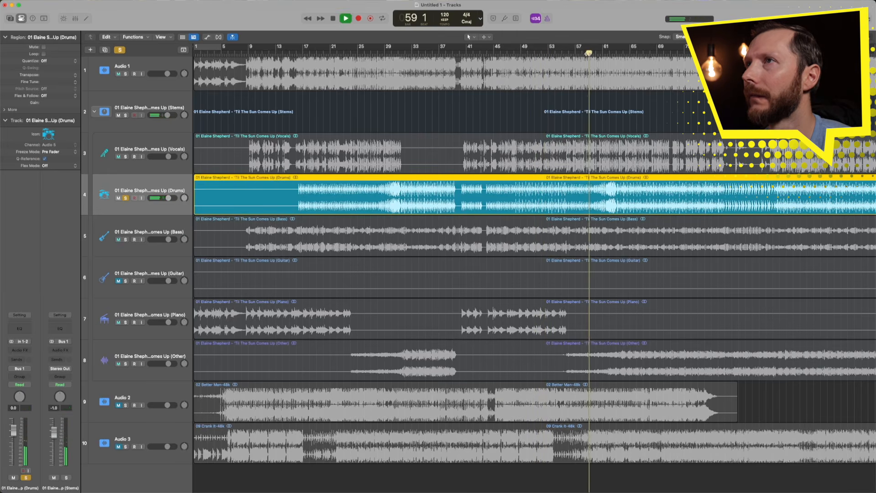
pyautogui.click(613, 53)
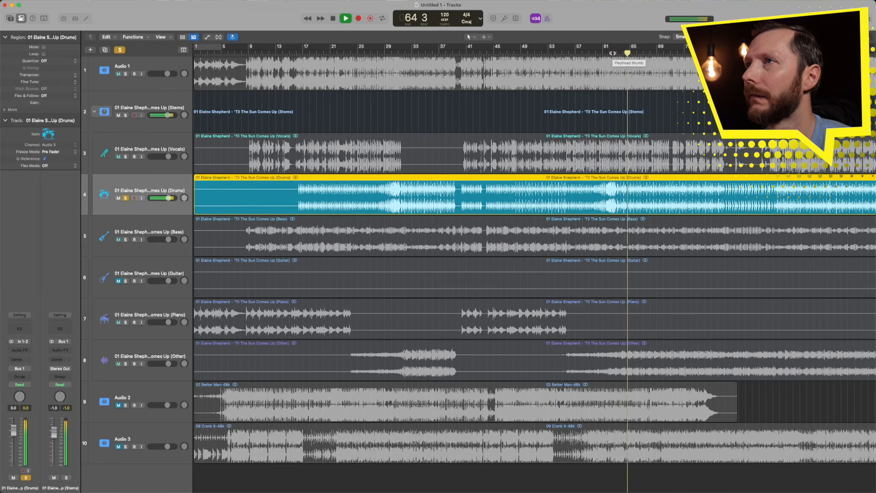
pyautogui.press('space')
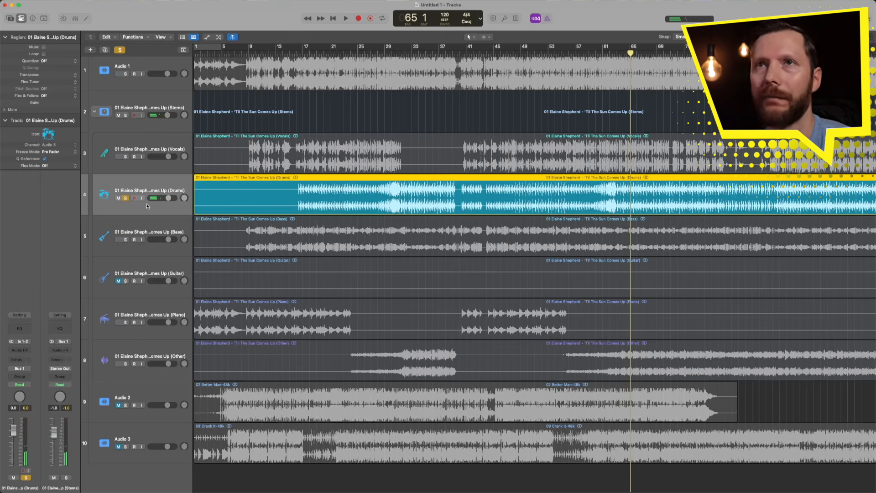
# Solo the Bass stem instead of the Drums and listen to it from around bar 44
pyautogui.click(124, 198)
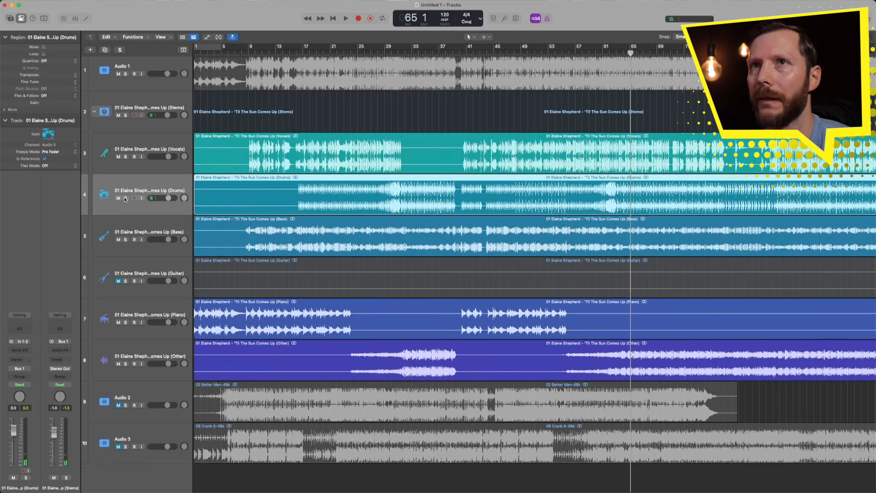
pyautogui.click(126, 240)
pyautogui.click(492, 53)
pyautogui.press('space')
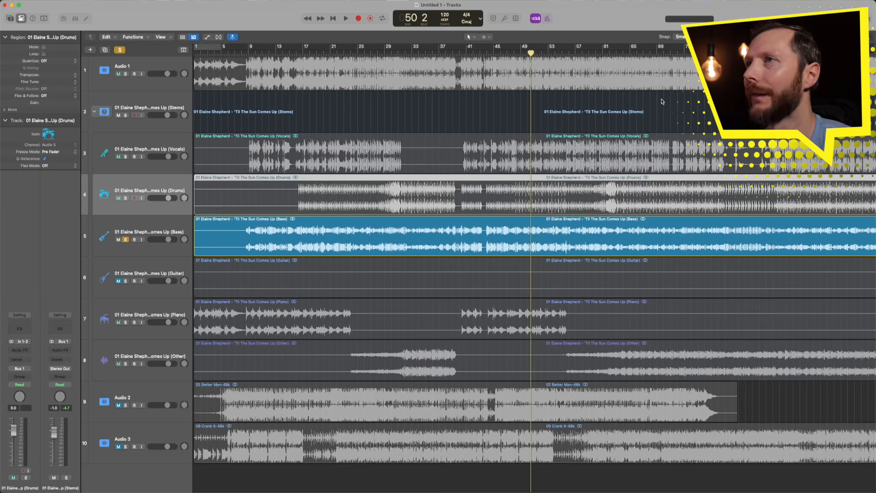
# Listen to the soloed Bass stem again from around bar 21
pyautogui.click(332, 54)
pyautogui.press('space')
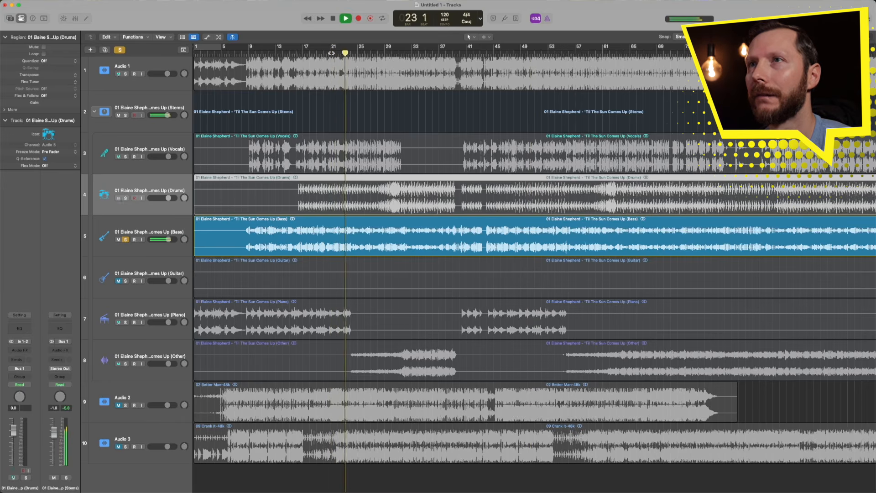
pyautogui.press('space')
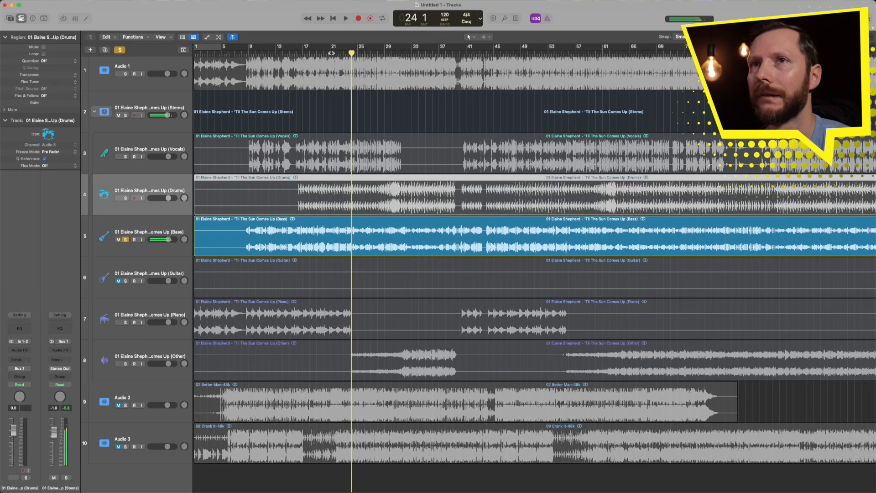
# Solo the Piano stem instead of the Bass and listen to it from around bar 12
pyautogui.click(125, 239)
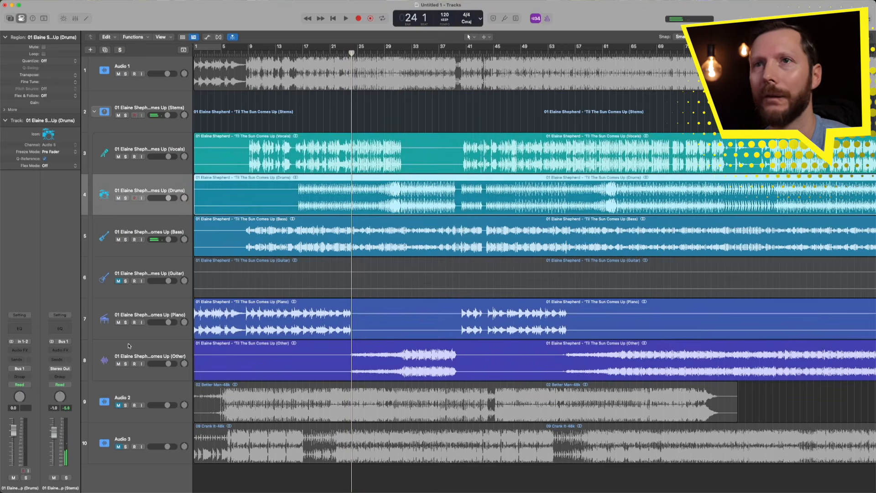
pyautogui.click(125, 322)
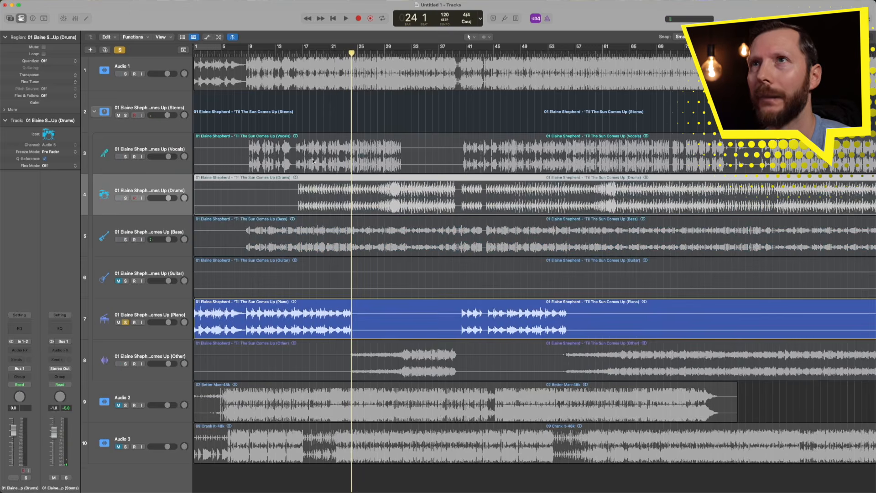
pyautogui.doubleClick(274, 51)
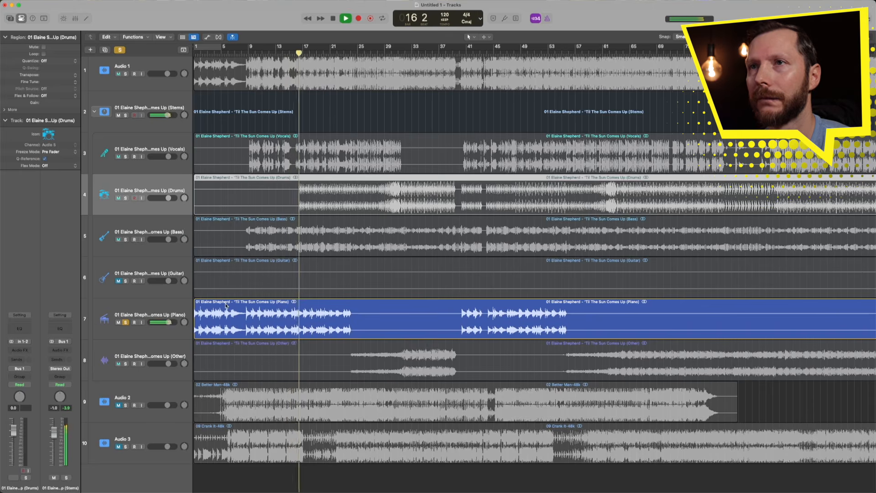
pyautogui.press('space')
# Solo the Other stem instead of the Piano and listen to it from around bar 24
pyautogui.click(126, 322)
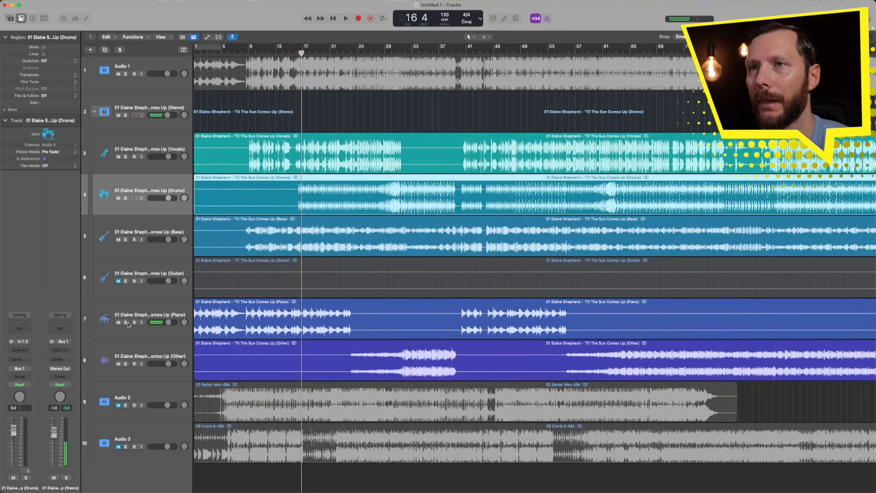
pyautogui.click(126, 364)
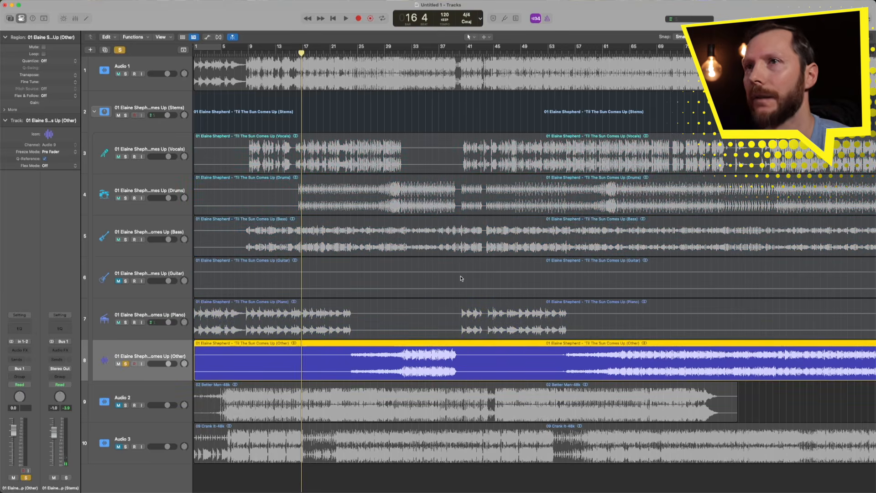
pyautogui.click(350, 54)
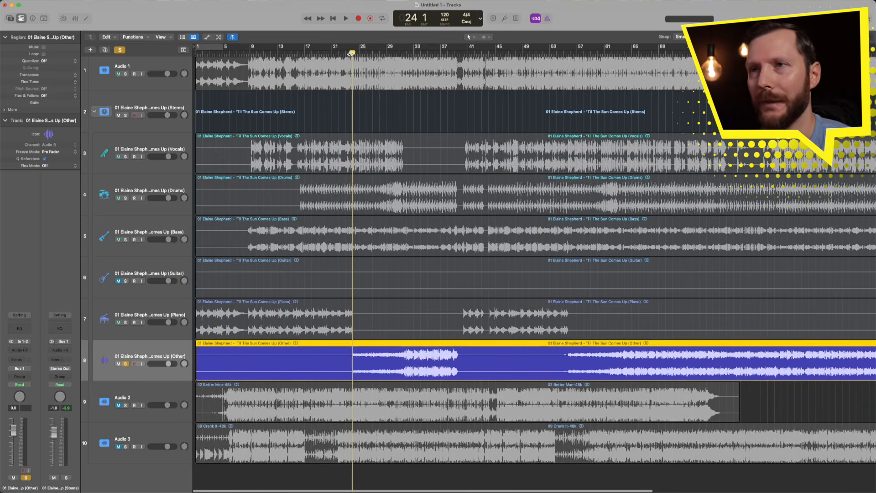
pyautogui.press('space')
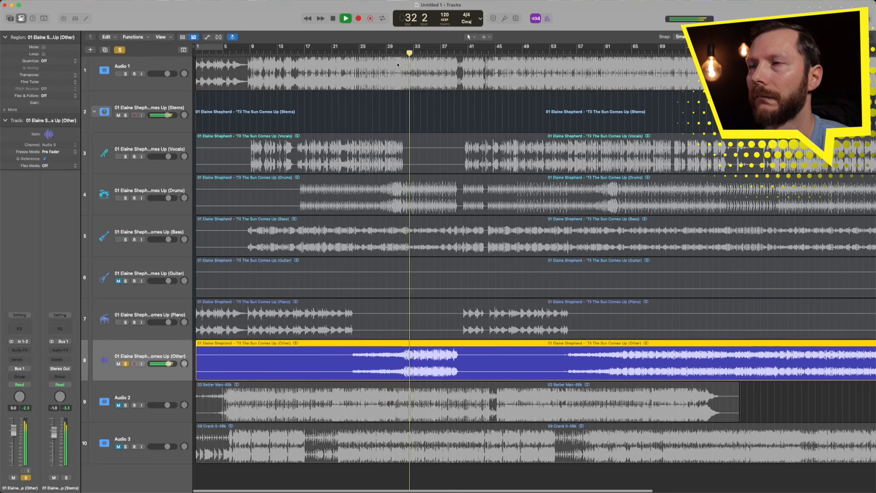
pyautogui.press('space')
# Unsolo the Other stem, mute the Vocals and listen to the remaining stems together from around bar 23
pyautogui.scroll(1, 397, 62)
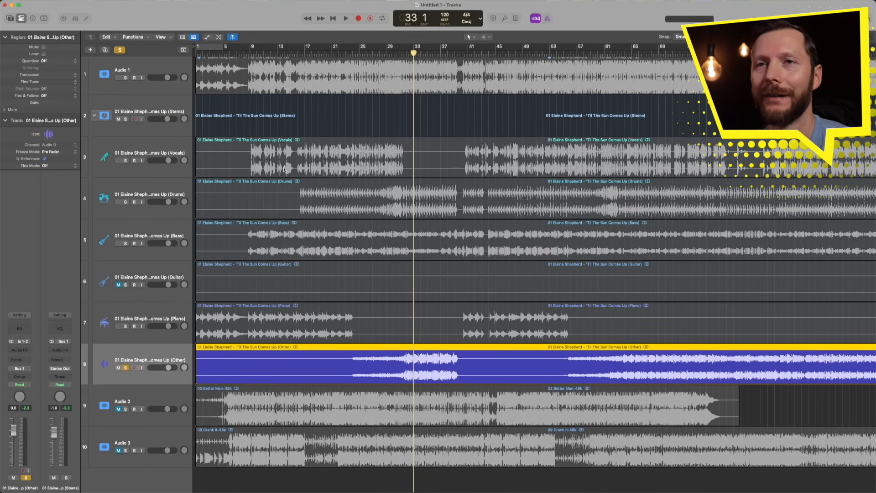
pyautogui.click(126, 368)
pyautogui.scroll(-5, 293, 296)
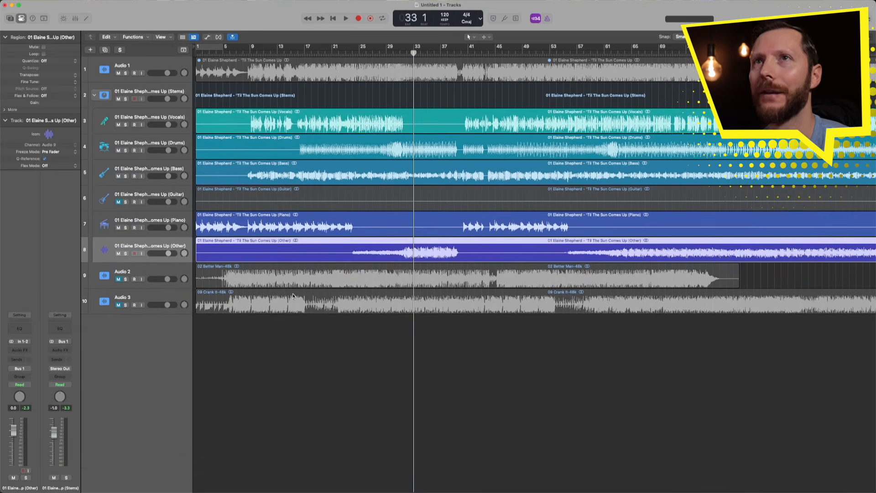
pyautogui.click(117, 124)
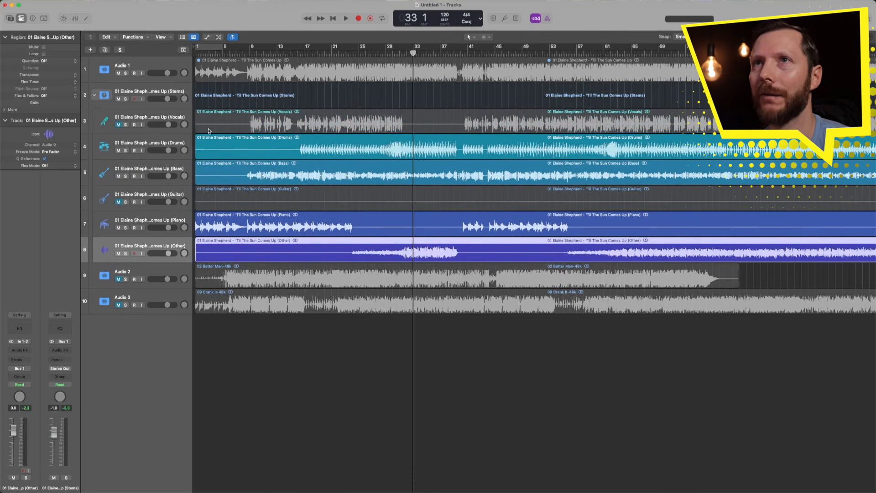
pyautogui.click(345, 51)
pyautogui.press('space')
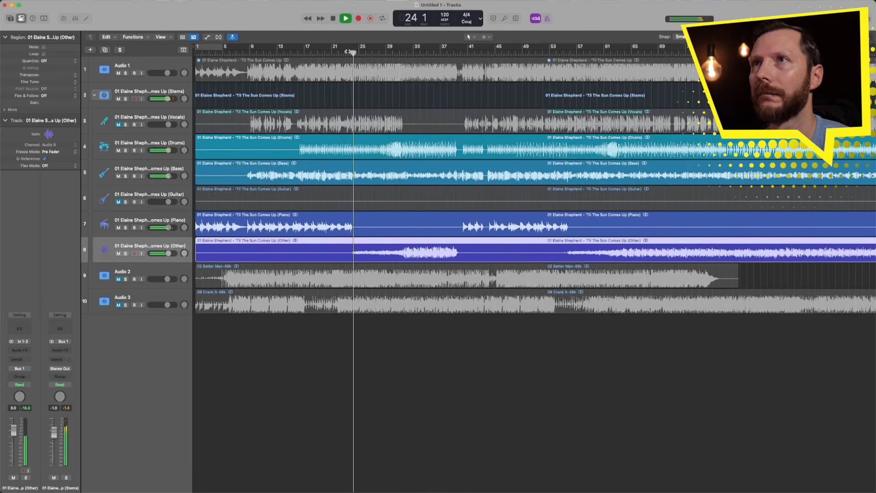
pyautogui.press('space')
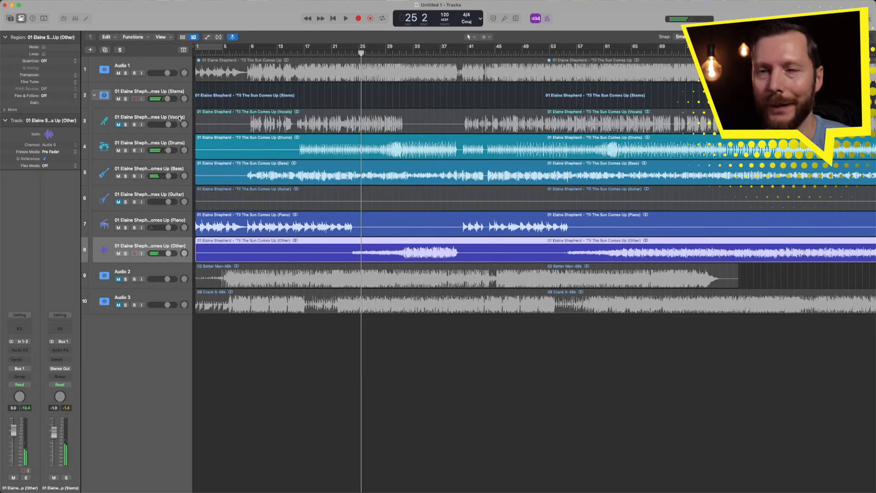
# Unmute the Vocals stem, nudge its volume slightly and reset it to the default level
pyautogui.click(119, 125)
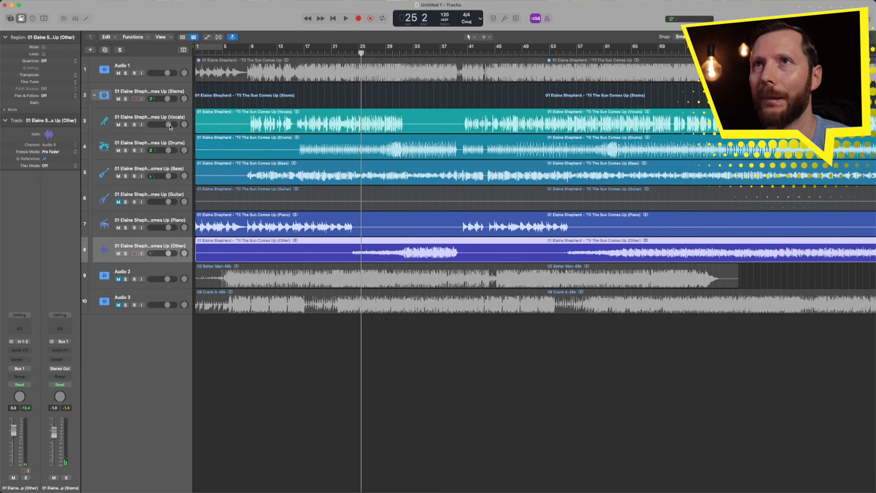
pyautogui.moveTo(169, 126); pyautogui.dragTo(171, 127)
pyautogui.keyDown('alt'); pyautogui.click(170, 125); pyautogui.keyUp('alt')
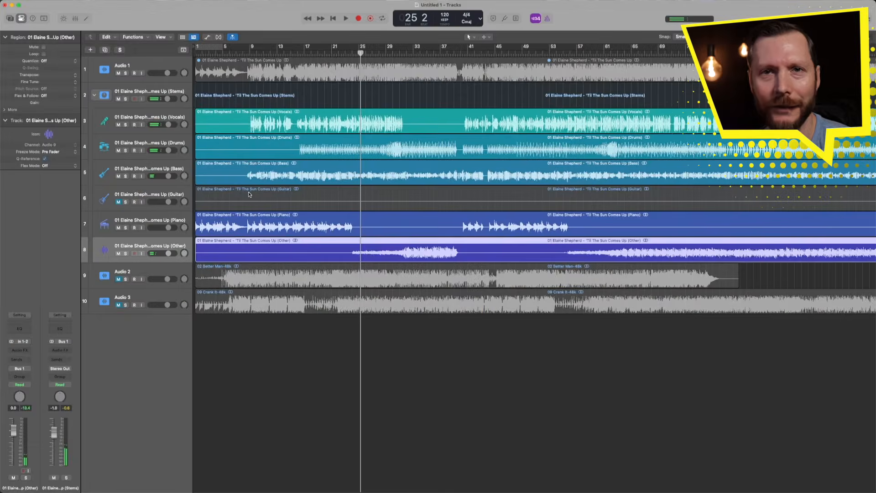
# Collapse and mute the stems stack of the first song, and unmute the Audio 2 track
pyautogui.click(94, 96)
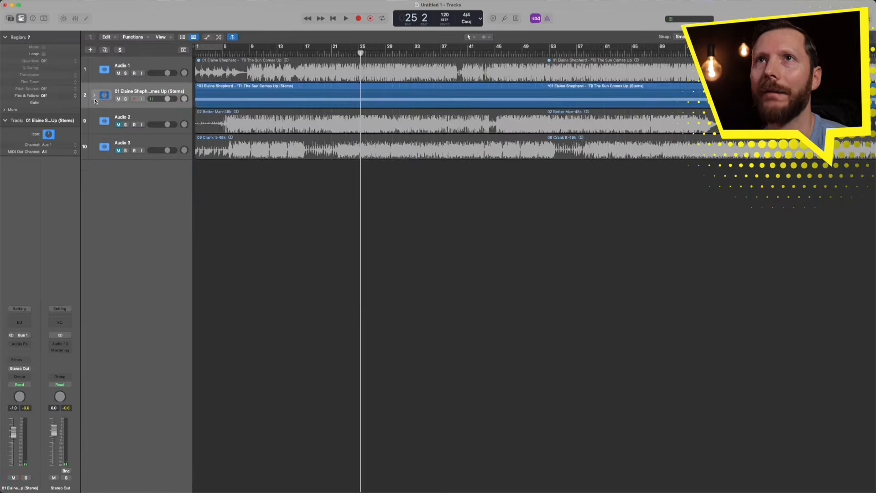
pyautogui.click(119, 100)
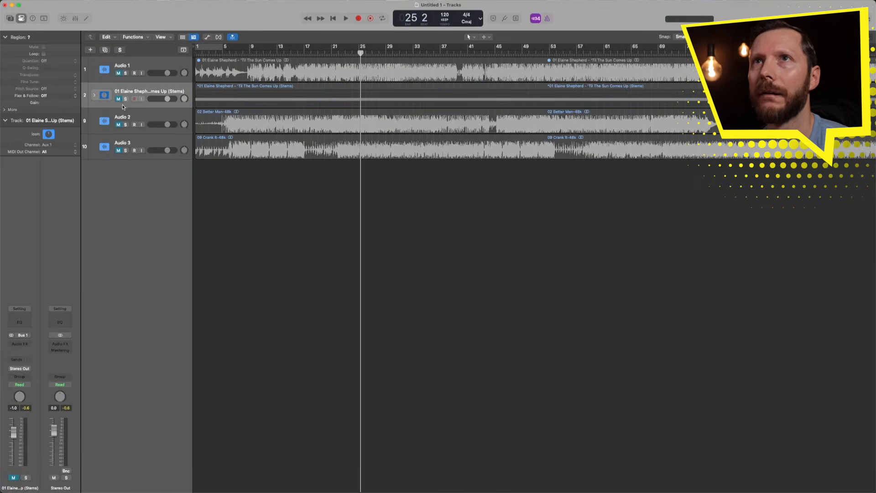
pyautogui.click(116, 126)
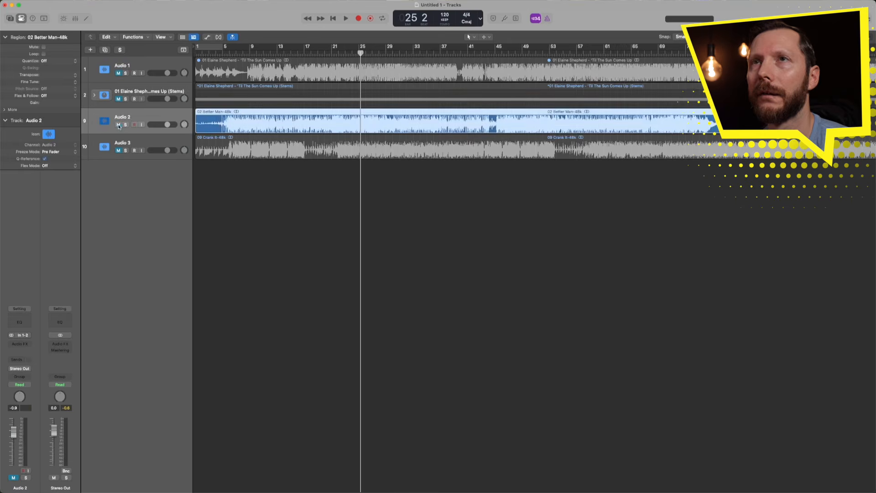
# Listen to the unsplit 02 Better Man-48k mix on Audio 2 from around bar 16
pyautogui.press('super+Down')
pyautogui.press('super+Down')
pyautogui.press('super+Down')
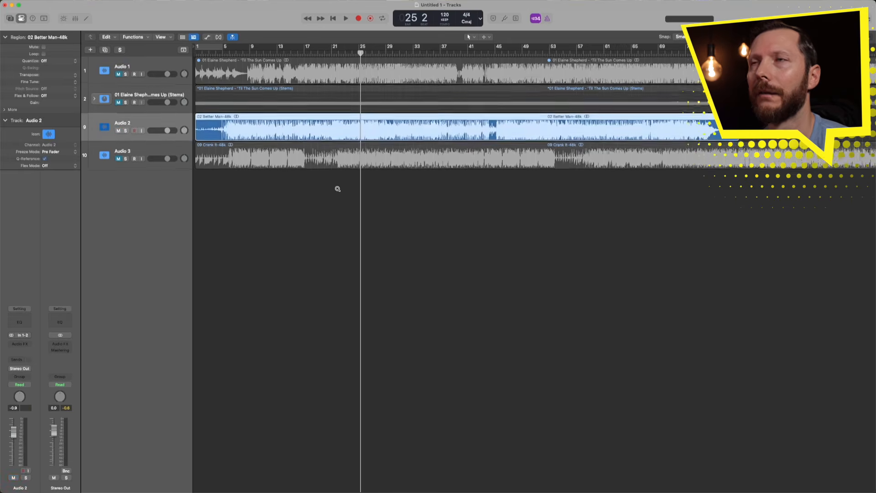
pyautogui.scroll(5, 337, 191)
pyautogui.hscroll(5, 295, 180)
pyautogui.hscroll(-5, 286, 180)
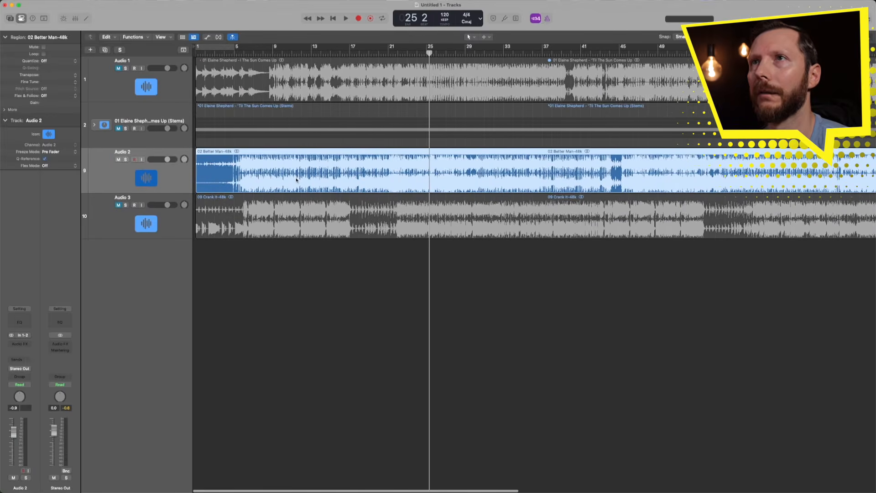
pyautogui.doubleClick(340, 54)
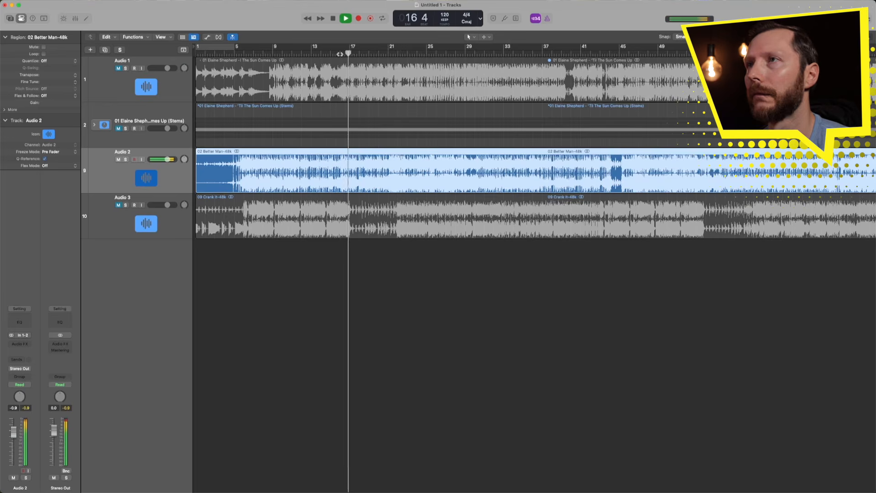
pyautogui.keyDown('ctrl'); pyautogui.keyDown('alt'); pyautogui.click(377, 254); pyautogui.keyUp('alt'); pyautogui.keyUp('ctrl')
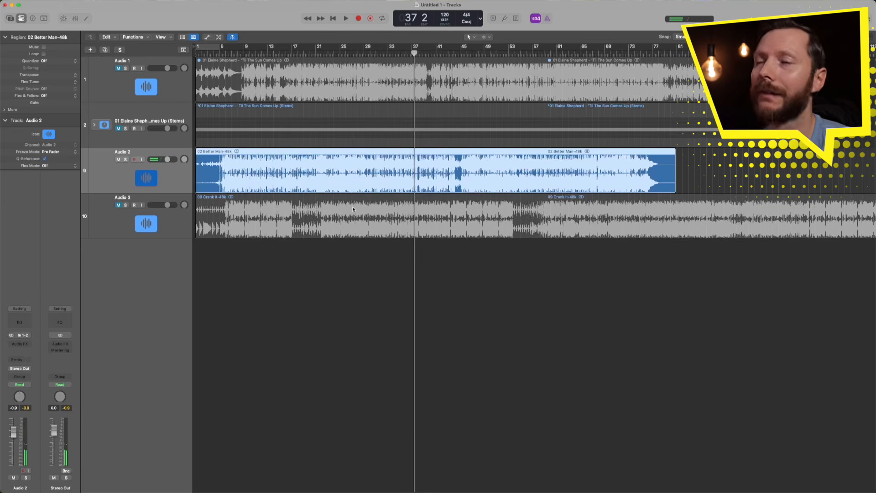
# Run Stem Splitter on the 02 Better Man-48k region with Vocals, Drums, Bass, Guitar, Piano and Other all separated
pyautogui.rightClick(334, 154)
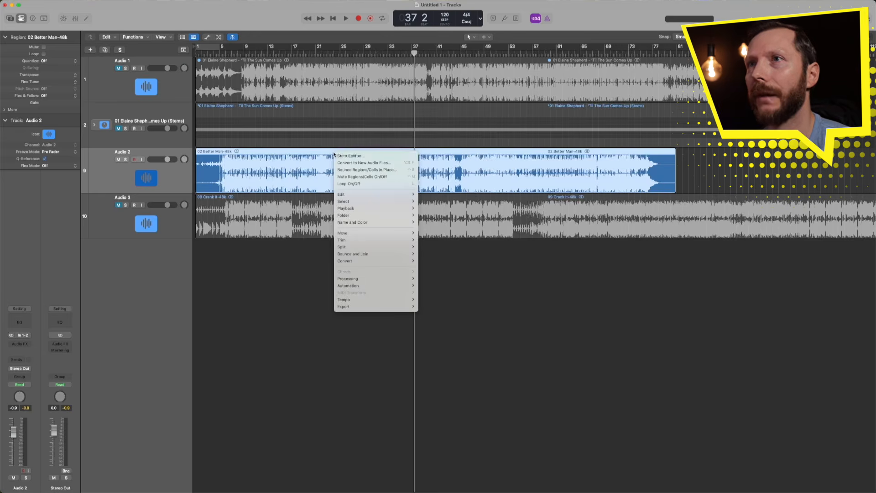
pyautogui.moveTo(365, 279)
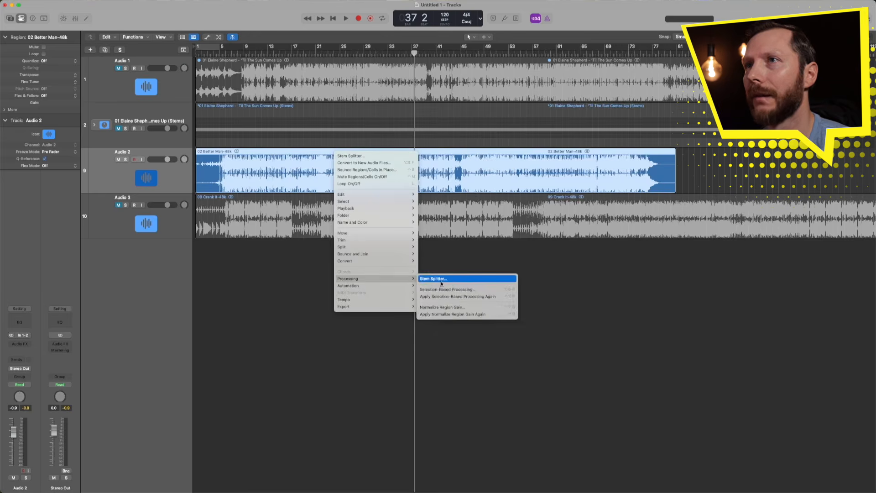
pyautogui.click(450, 279)
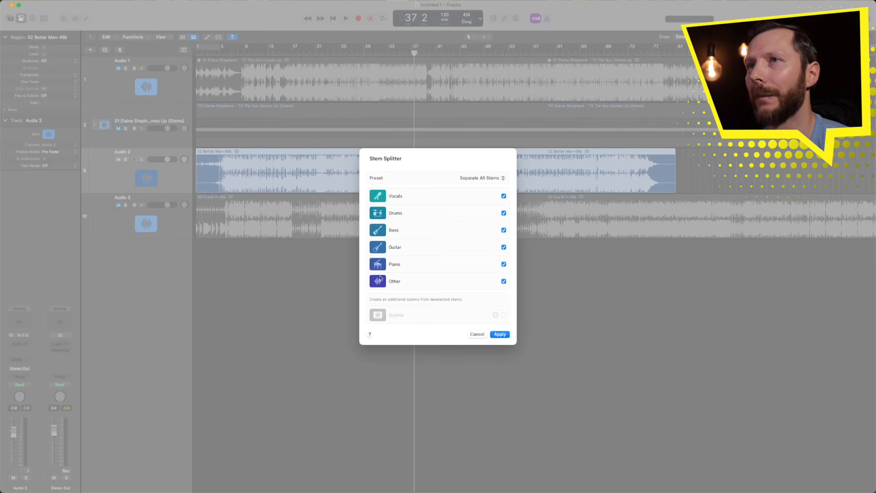
pyautogui.click(499, 334)
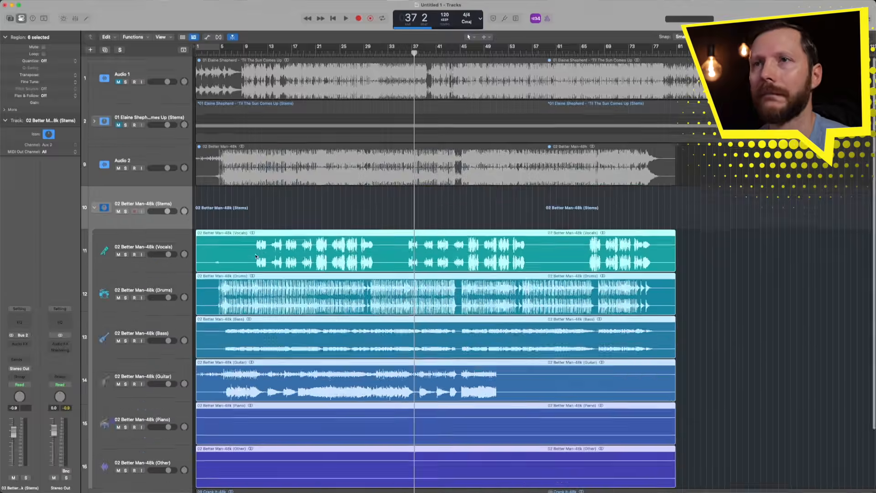
# Mute the empty Piano stem of 02 Better Man-48k
pyautogui.scroll(-5, 255, 257)
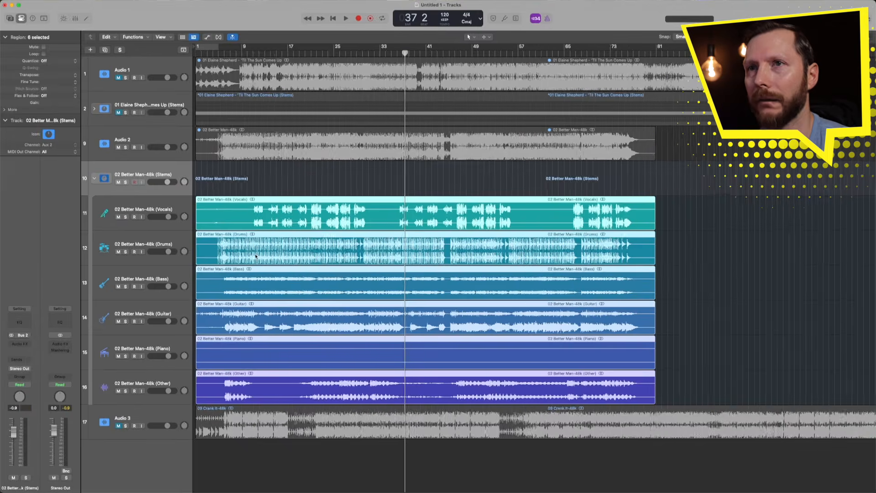
pyautogui.click(117, 359)
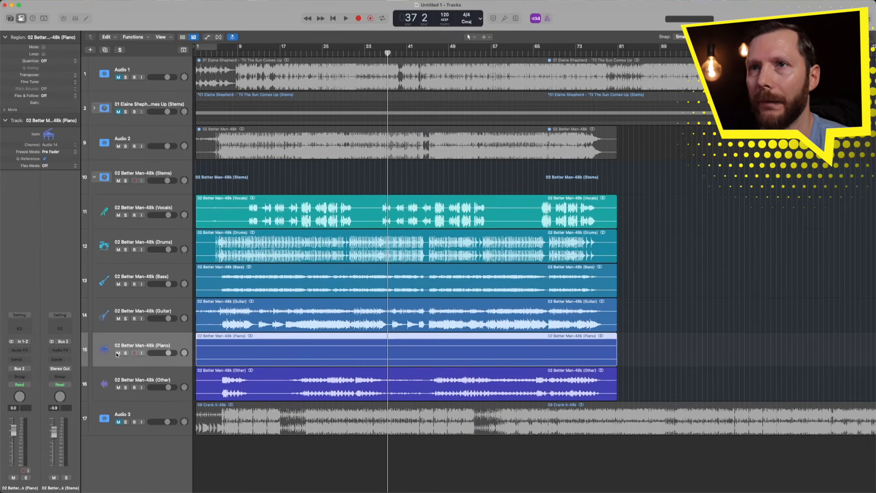
pyautogui.click(118, 353)
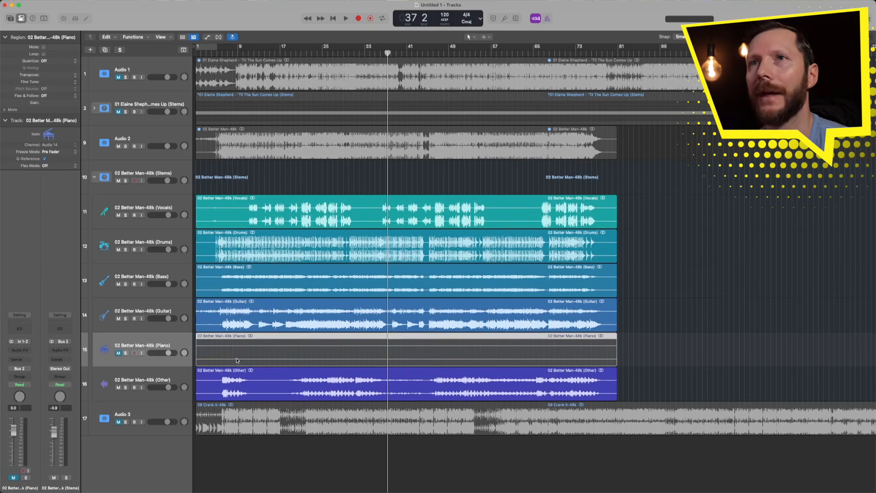
# Solo the Vocals stem of 02 Better Man-48k and listen to it from around bar 11
pyautogui.click(126, 215)
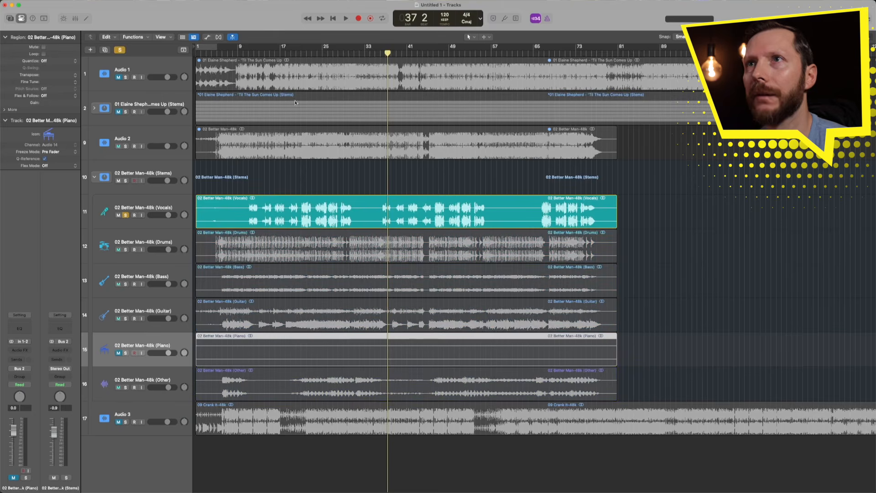
pyautogui.click(249, 55)
pyautogui.press('space')
pyautogui.scroll(2, 314, 155)
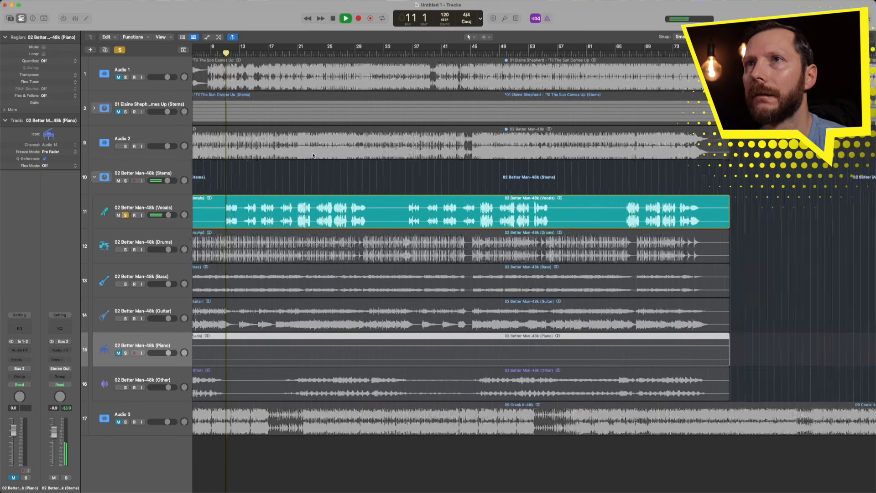
pyautogui.scroll(2, 313, 156)
pyautogui.hscroll(-3, 315, 155)
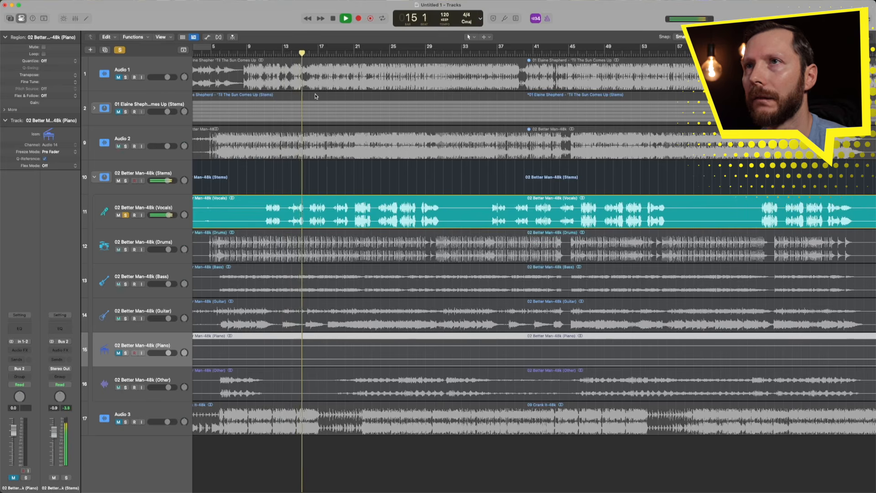
pyautogui.press('space')
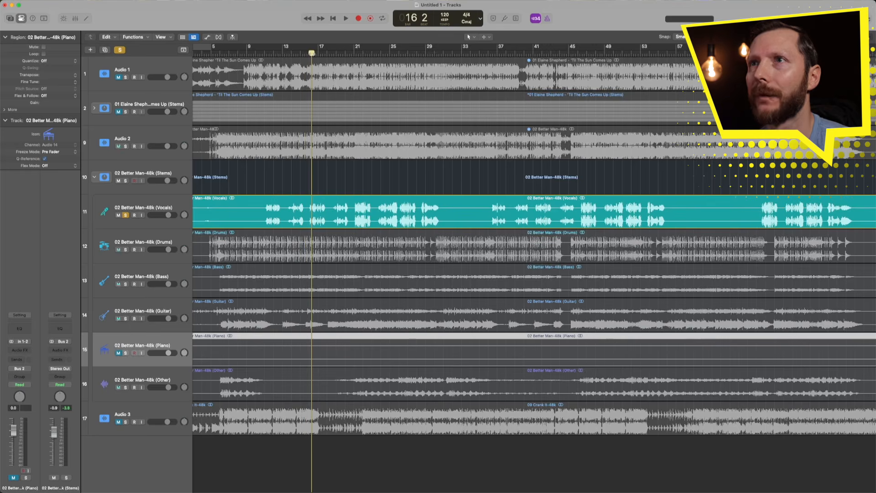
pyautogui.press('space')
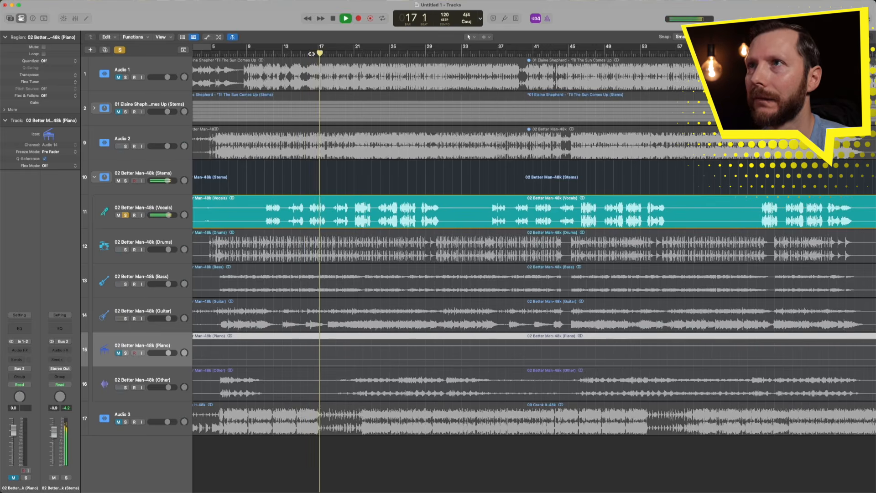
pyautogui.press('space')
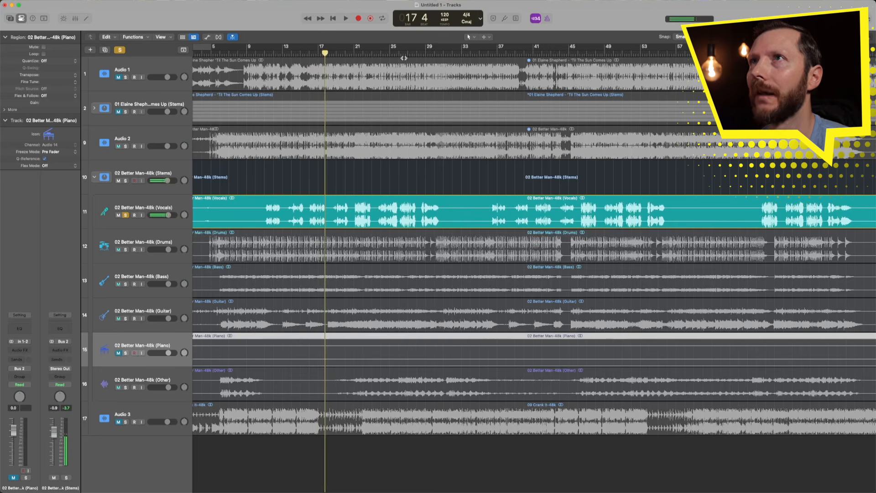
# Listen to the soloed Vocals stem from around bar 26 and again from around bar 24
pyautogui.click(405, 54)
pyautogui.moveTo(407, 54); pyautogui.dragTo(400, 54)
pyautogui.press('space')
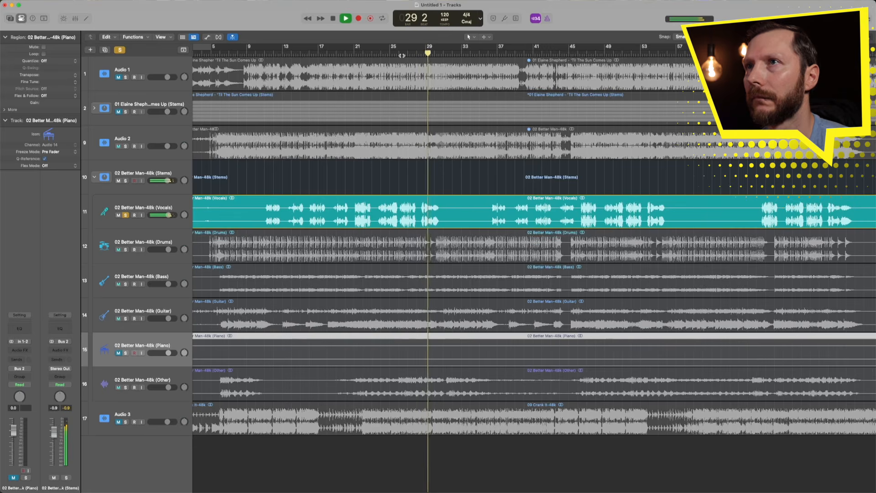
pyautogui.press('space')
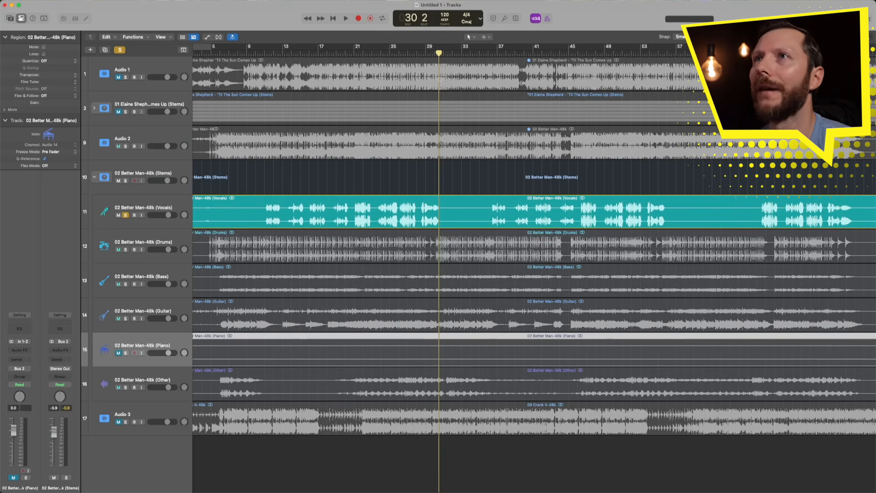
pyautogui.click(380, 53)
pyautogui.press('space')
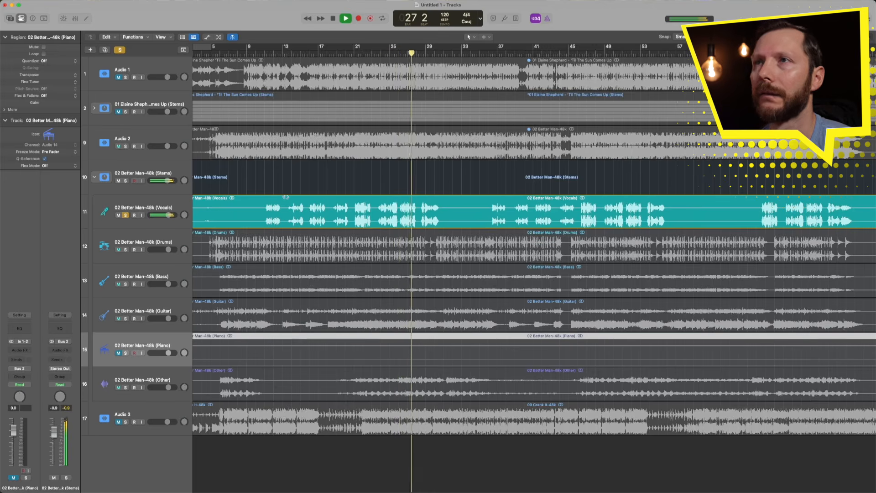
pyautogui.press('space')
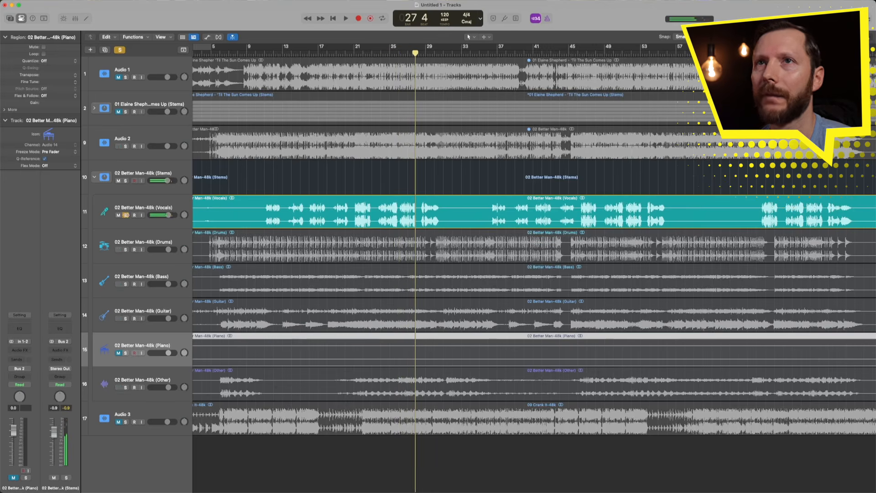
# Solo the Drums stem instead of the Vocals and listen to it from around bar 40 and around bar 21
pyautogui.click(125, 215)
pyautogui.click(126, 249)
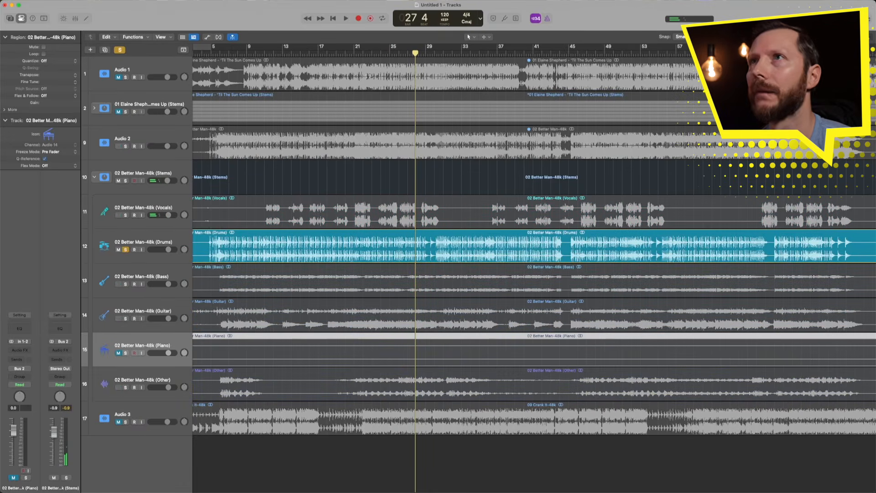
pyautogui.doubleClick(526, 54)
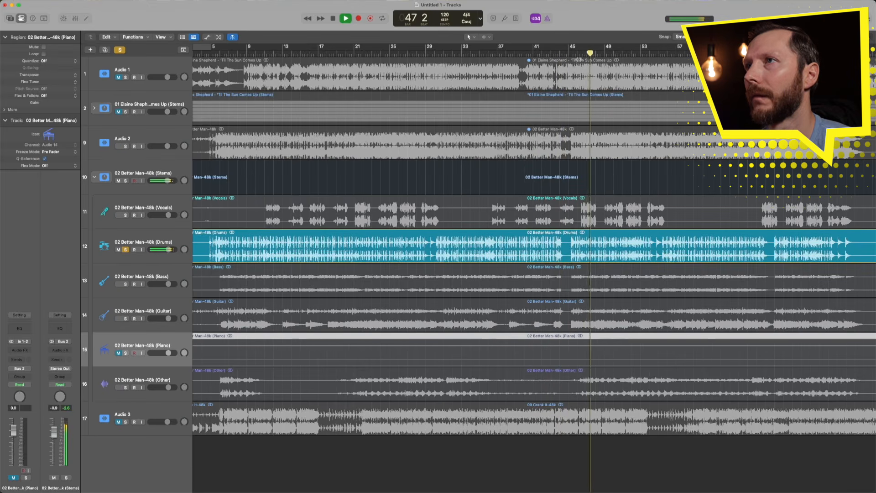
pyautogui.hscroll(-3, 538, 92)
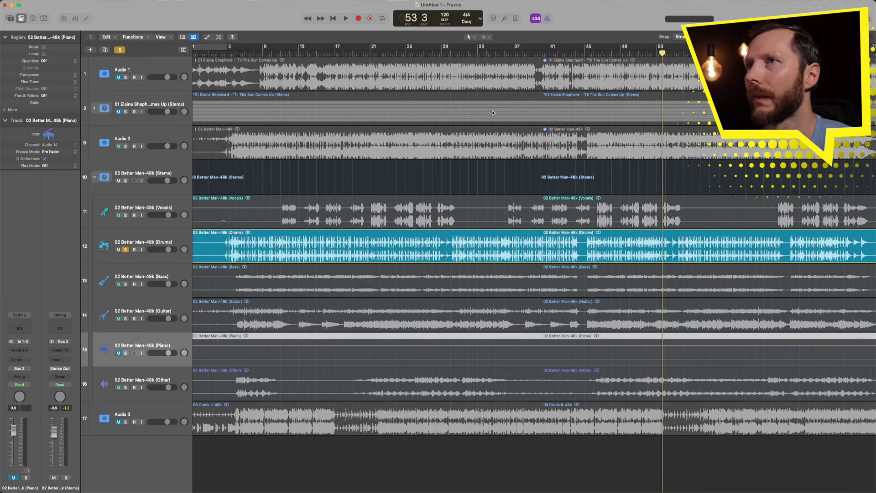
pyautogui.click(370, 55)
pyautogui.press('space')
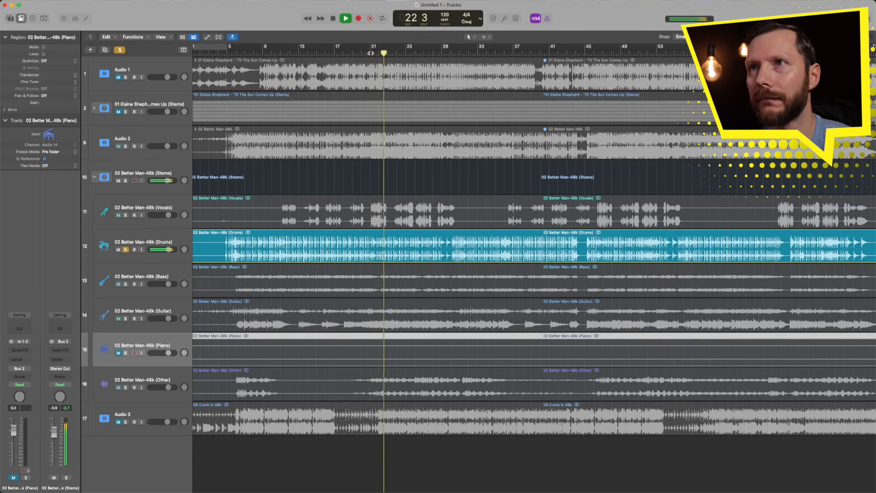
pyautogui.press('space')
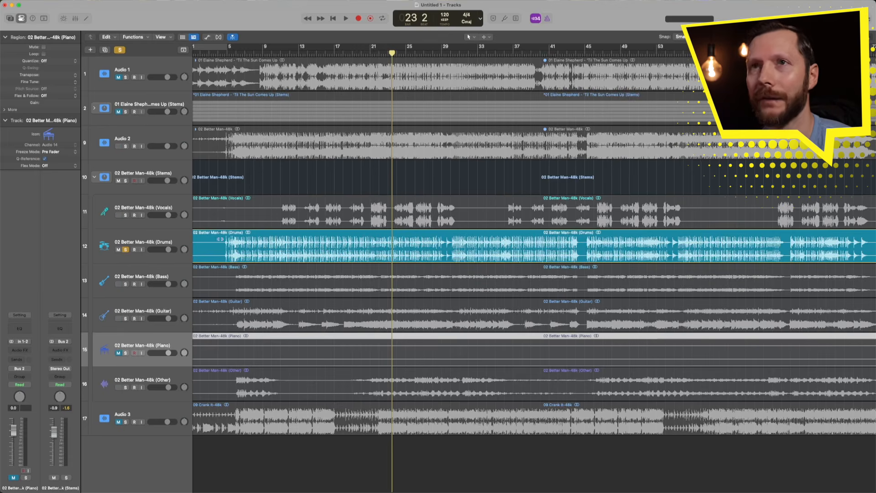
# Move the solo to the Bass stem and listen to it from around bar 10
pyautogui.press('Down')
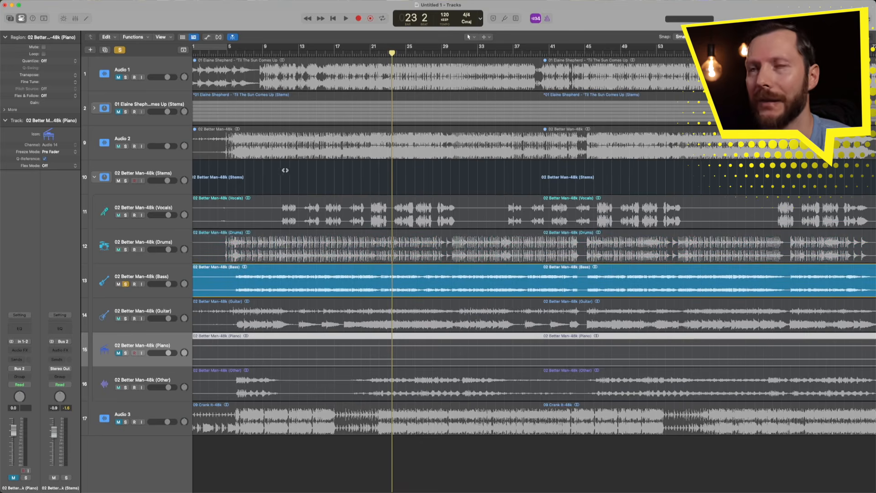
pyautogui.click(272, 52)
pyautogui.press('space')
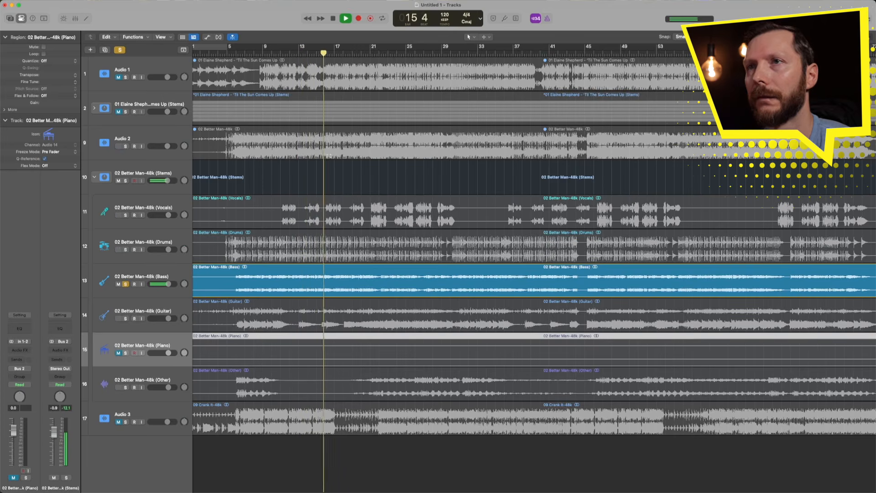
pyautogui.press('space')
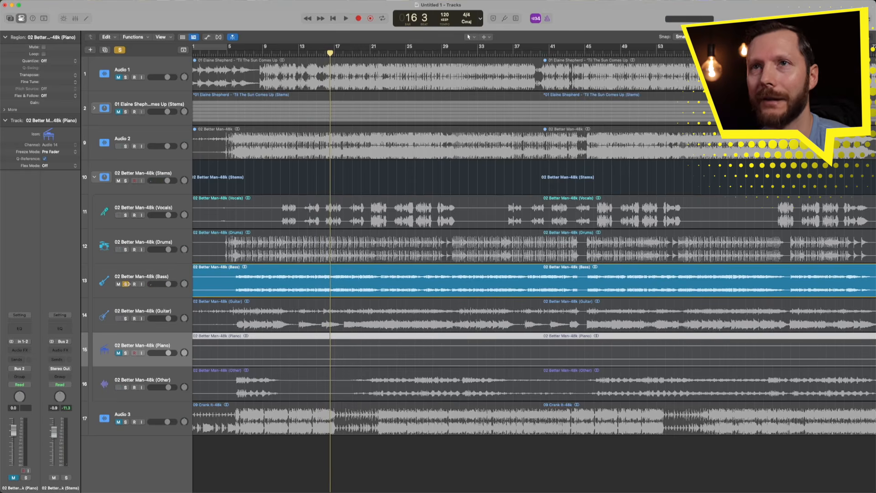
# Solo the Guitar stem instead of the Bass, listen to it from around bar 16 and select its track
pyautogui.click(125, 284)
pyautogui.click(125, 319)
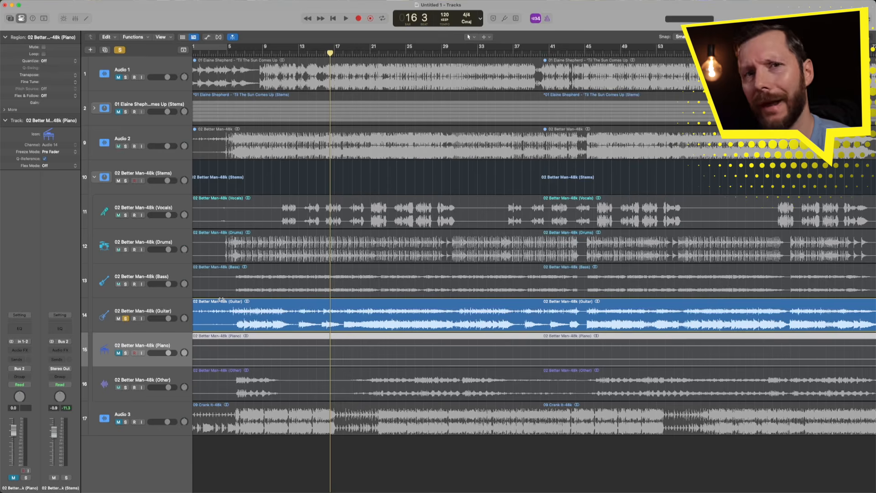
pyautogui.press('space')
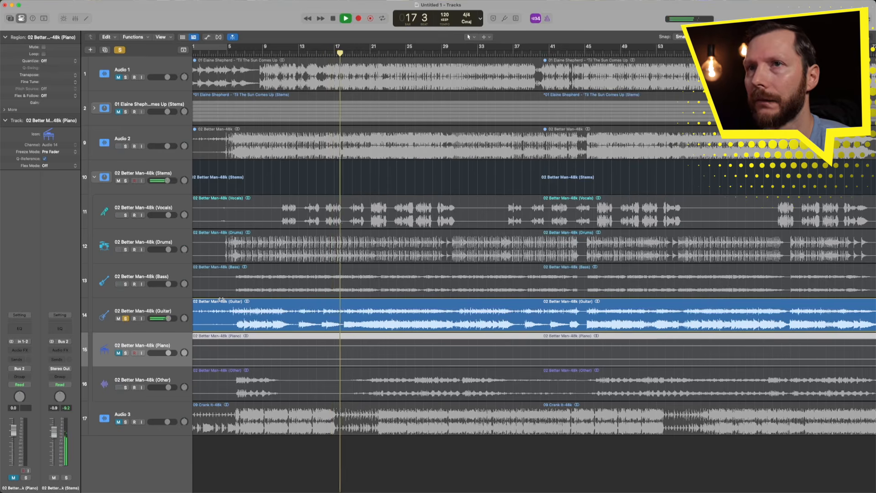
pyautogui.click(157, 311)
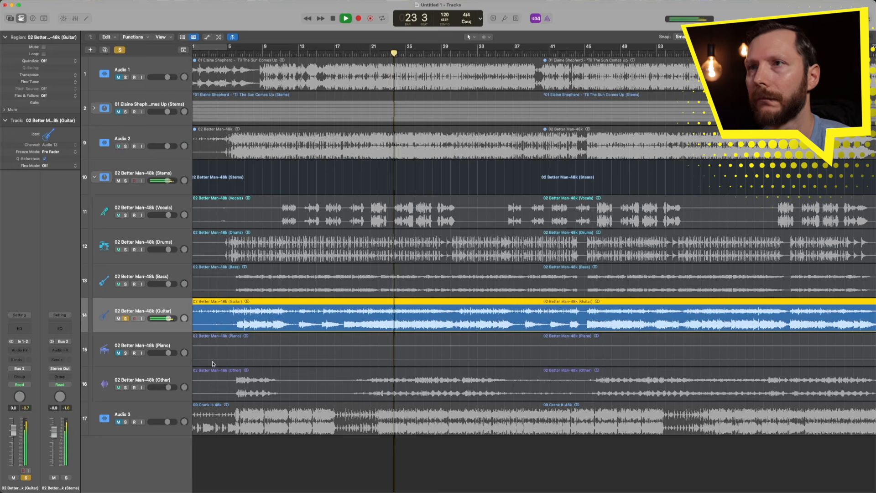
pyautogui.press('space')
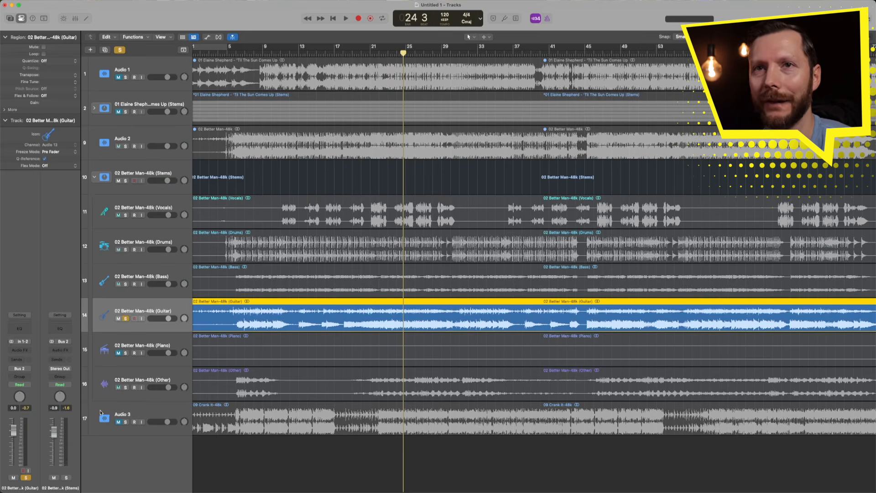
# Pan the Guitar stem to +63 and listen to it on the right side only
pyautogui.moveTo(20, 401); pyautogui.dragTo(20, 378)
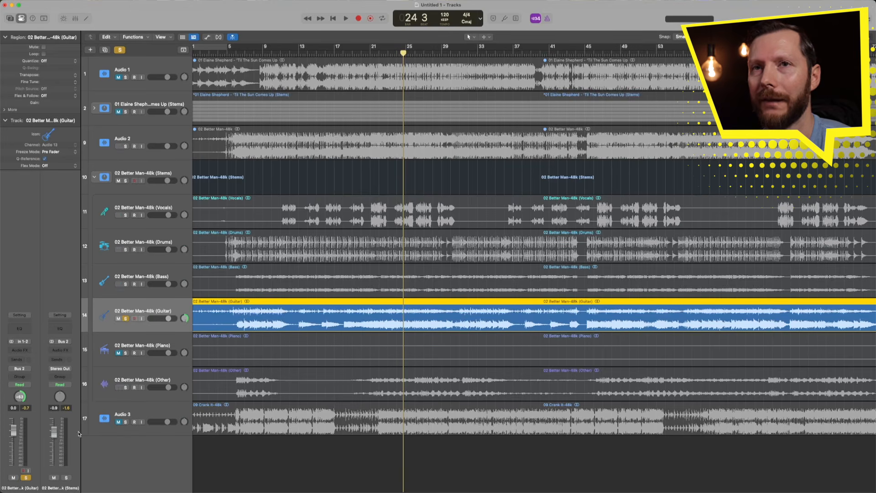
pyautogui.press('space')
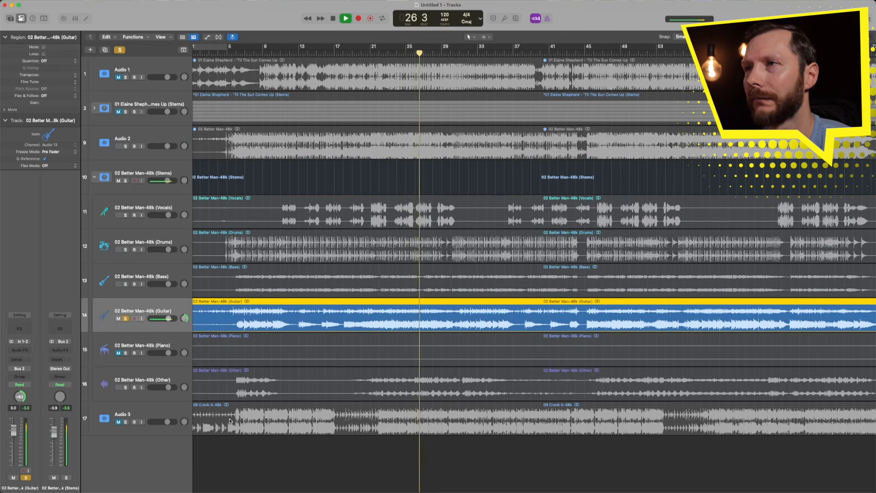
pyautogui.press('space')
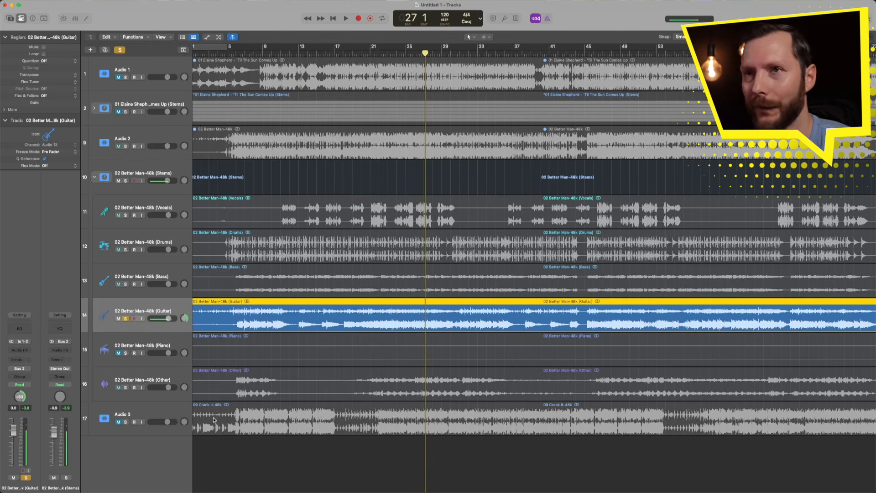
# Pan the Guitar stem to -64, listen to it on the left side only, and reset its pan to centre
pyautogui.moveTo(20, 396); pyautogui.dragTo(39, 468)
pyautogui.press('space')
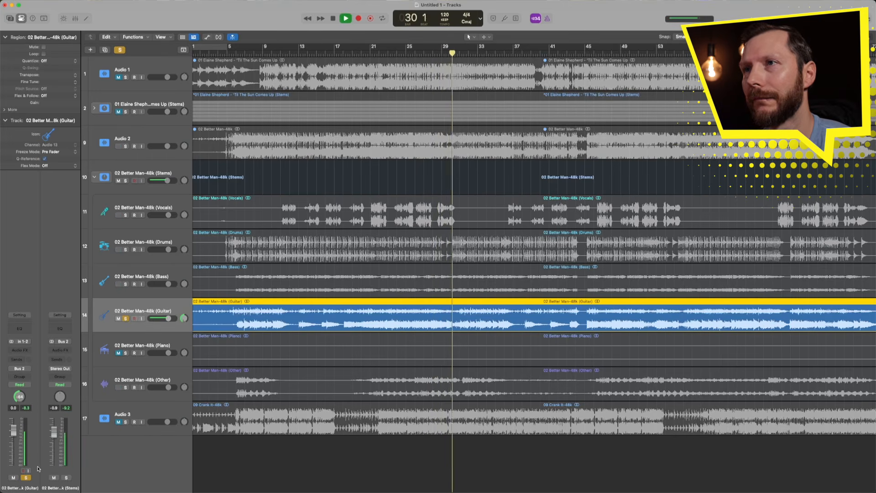
pyautogui.press('space')
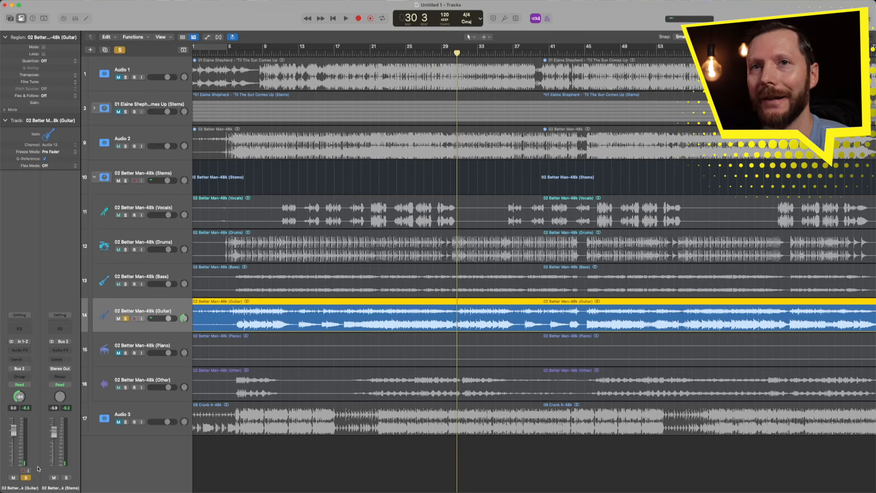
pyautogui.press('space')
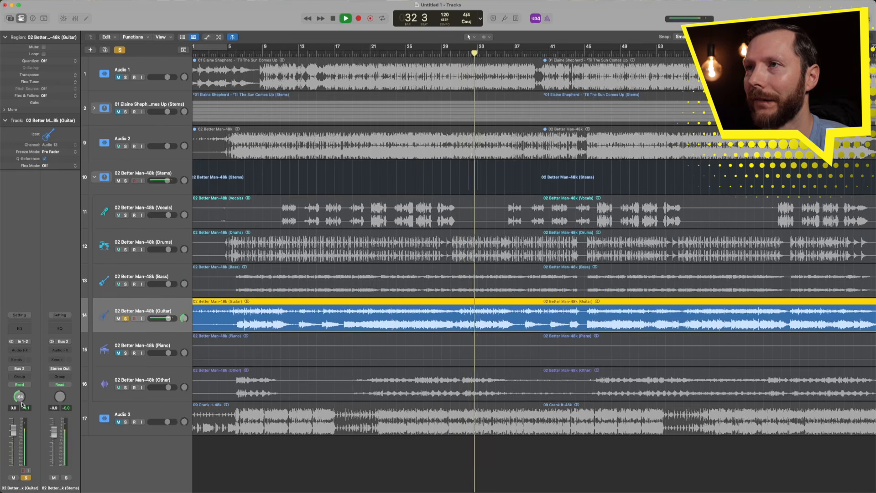
pyautogui.press('space')
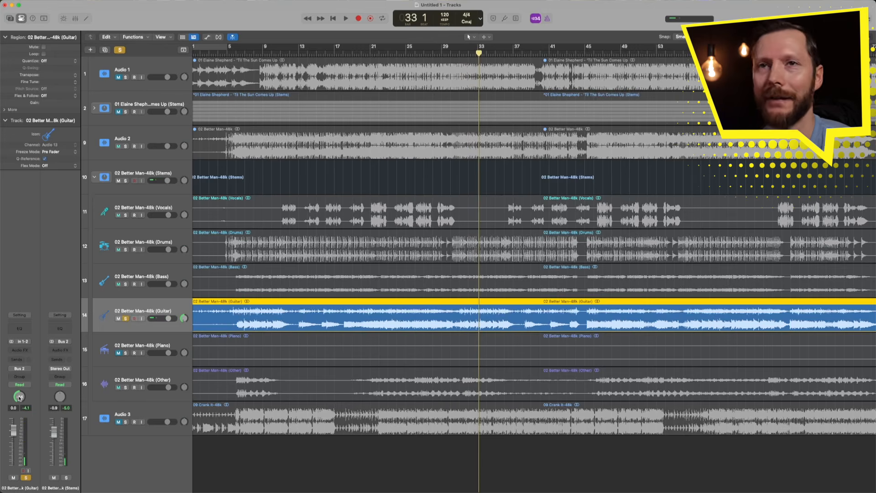
pyautogui.keyDown('alt'); pyautogui.click(19, 397); pyautogui.keyUp('alt')
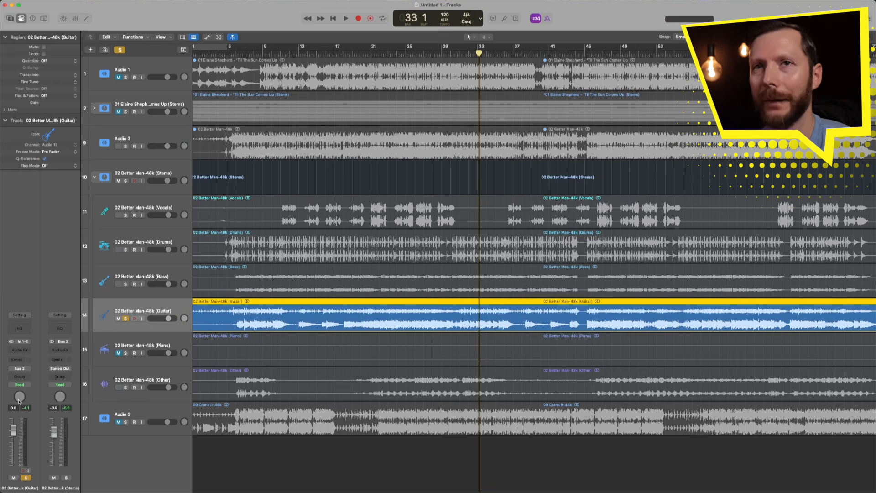
# Solo the 02 Better Man Other stem instead of the Guitar, listen to it from around bar 31, and clear its solo
pyautogui.scroll(2, 262, 355)
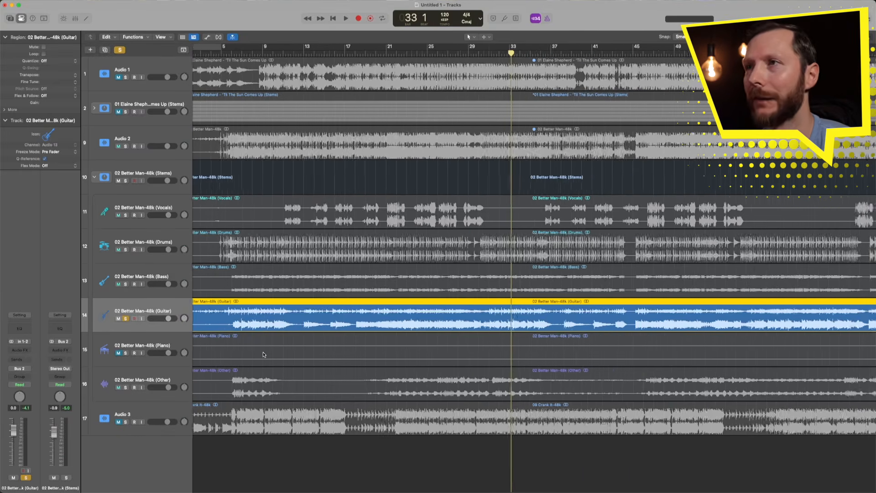
pyautogui.scroll(-5, 263, 354)
pyautogui.click(125, 318)
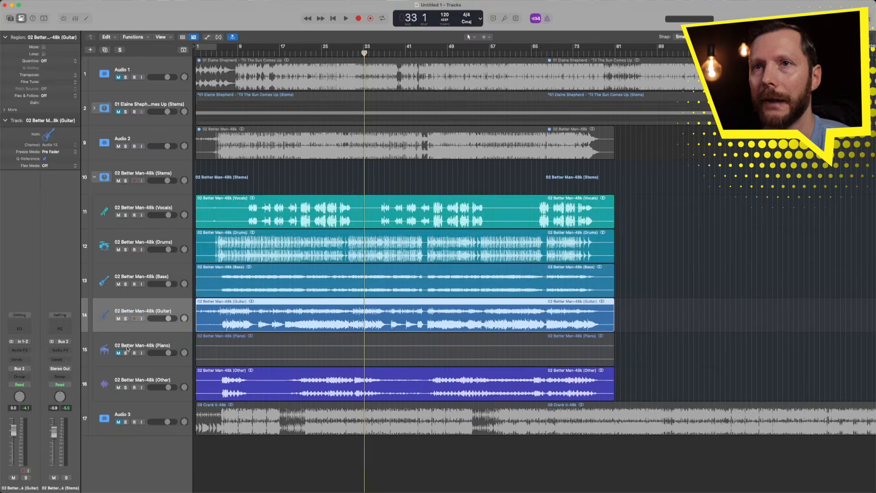
pyautogui.click(124, 387)
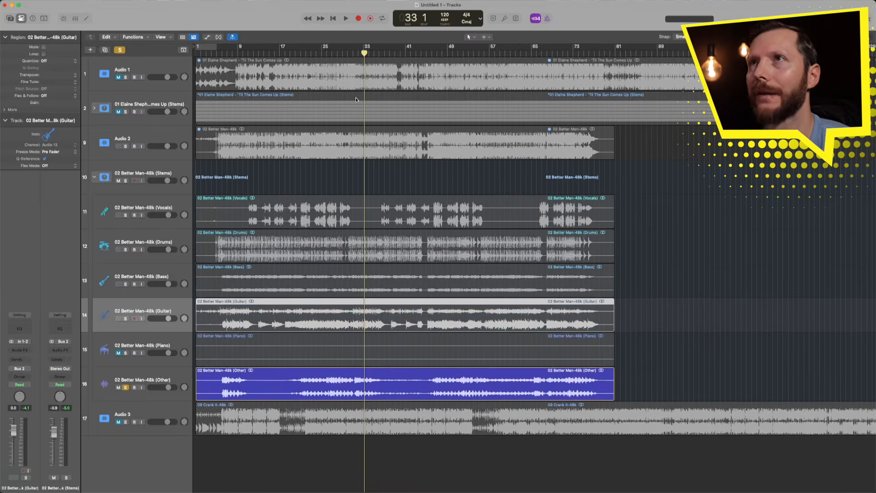
pyautogui.moveTo(360, 54); pyautogui.dragTo(354, 54)
pyautogui.press('space')
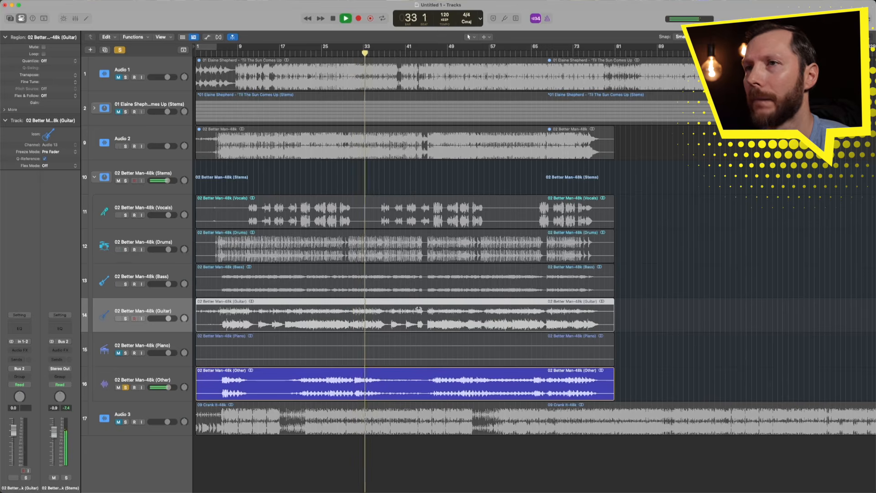
pyautogui.scroll(-3, 419, 309)
pyautogui.scroll(-4, 419, 311)
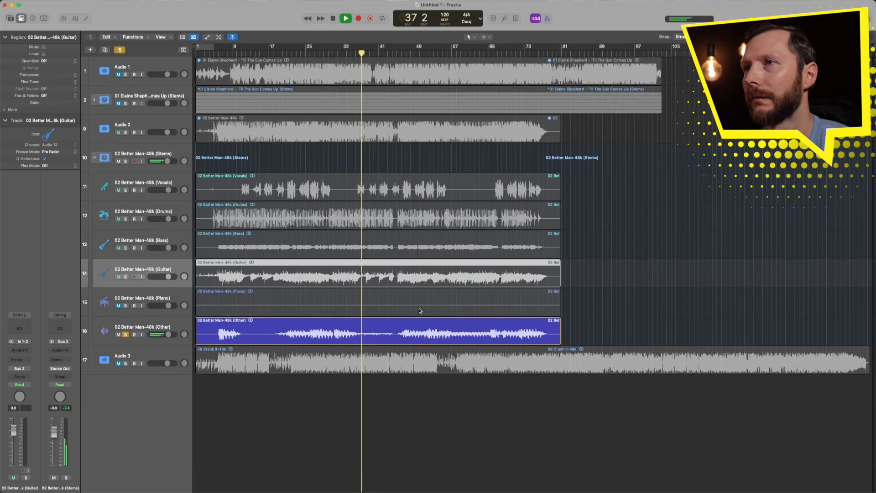
pyautogui.press('space')
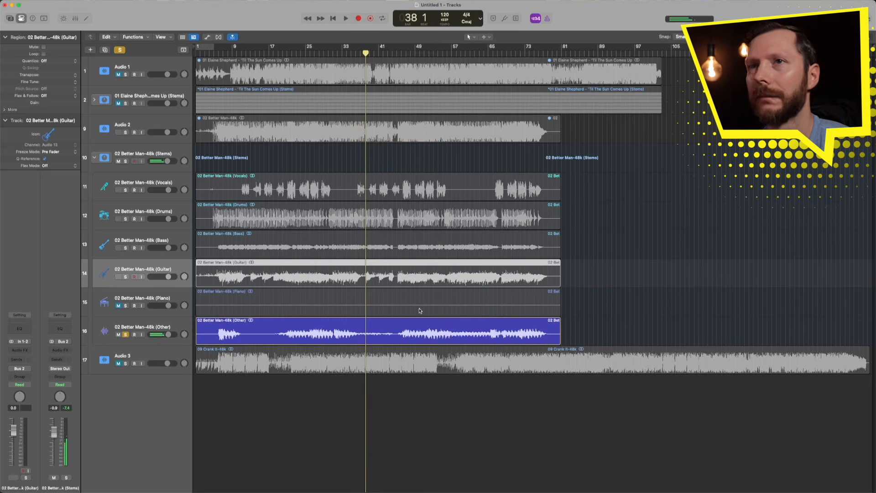
pyautogui.click(126, 334)
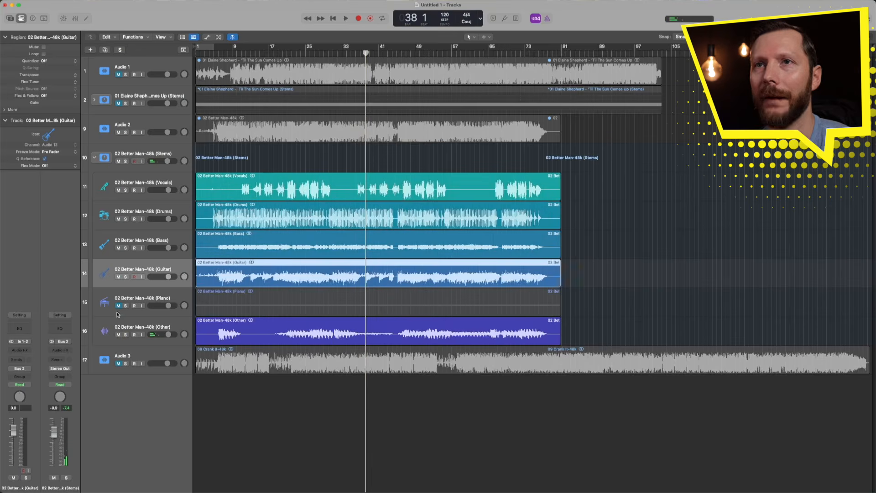
# Collapse and mute the 02 Better Man-48k stem stack, then select and unmute the Audio 3 track
pyautogui.press('super+Up')
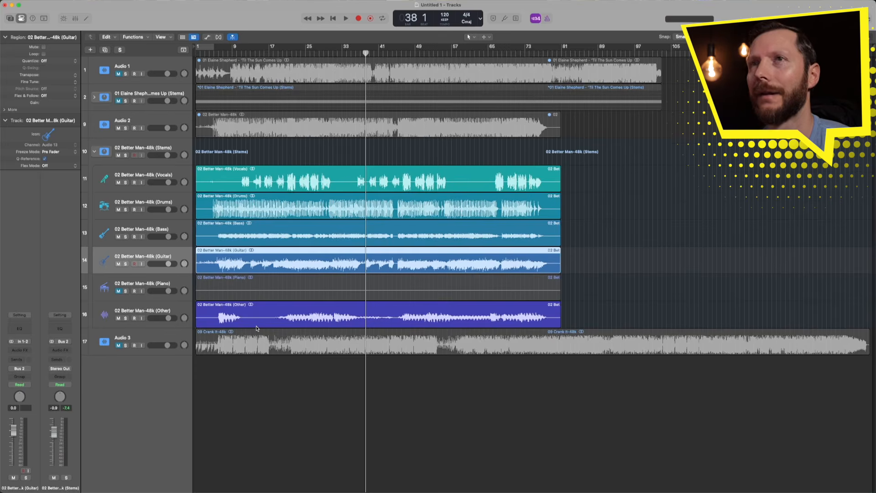
pyautogui.press('super+Up')
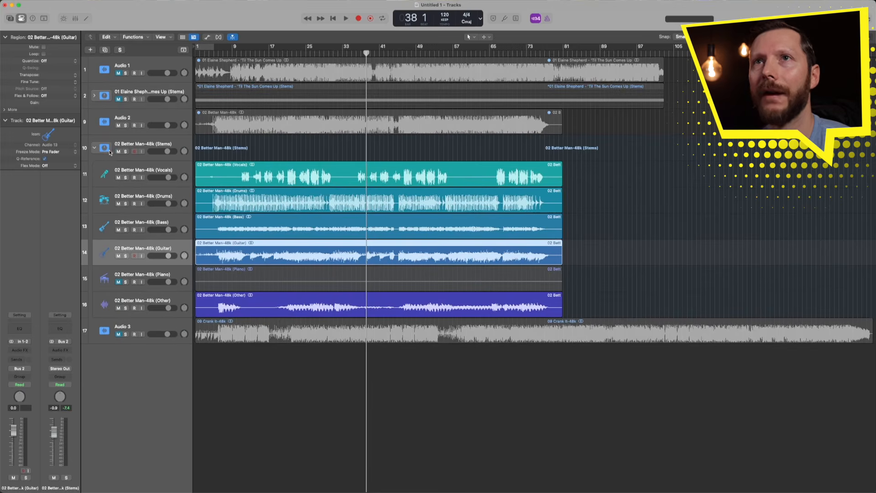
pyautogui.click(94, 149)
pyautogui.click(135, 173)
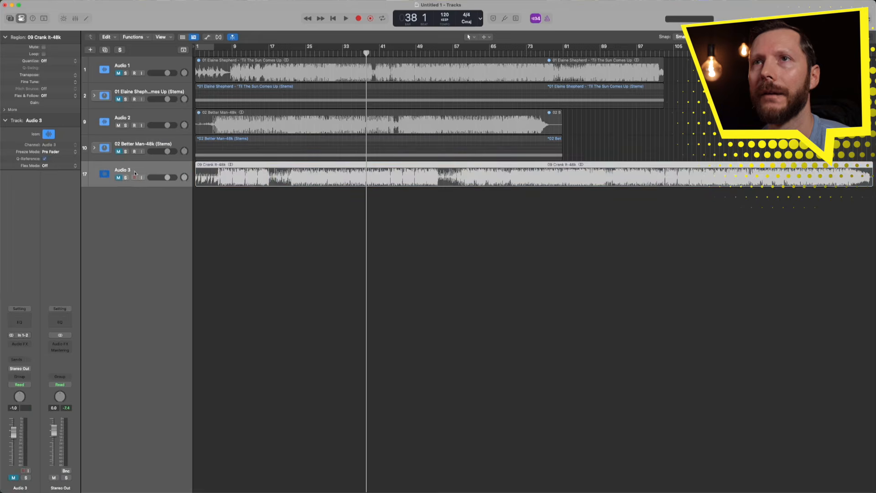
pyautogui.click(120, 178)
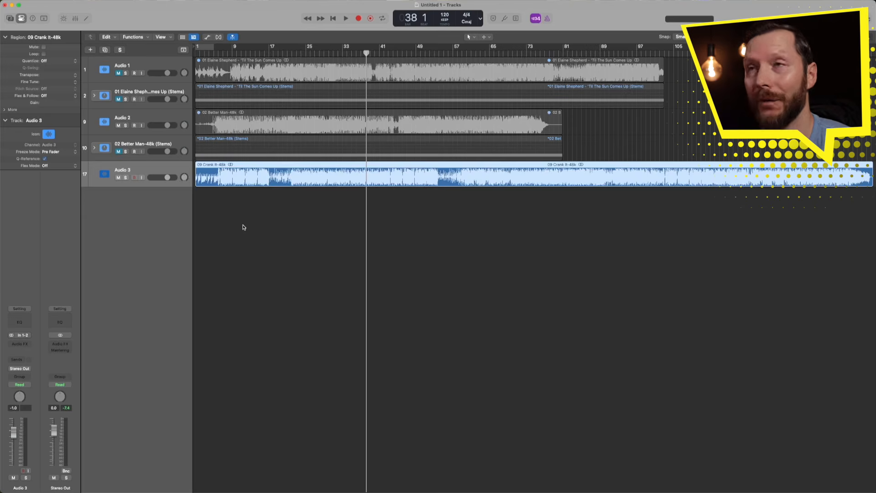
# Split the 09 Crank It-48k region with Stem Splitter using the Separate All Stems preset
pyautogui.rightClick(322, 168)
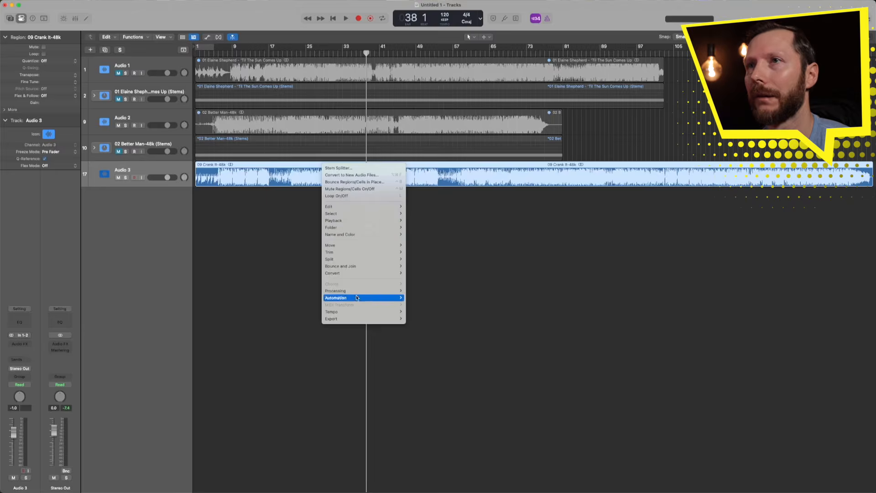
pyautogui.moveTo(357, 292)
pyautogui.click(461, 291)
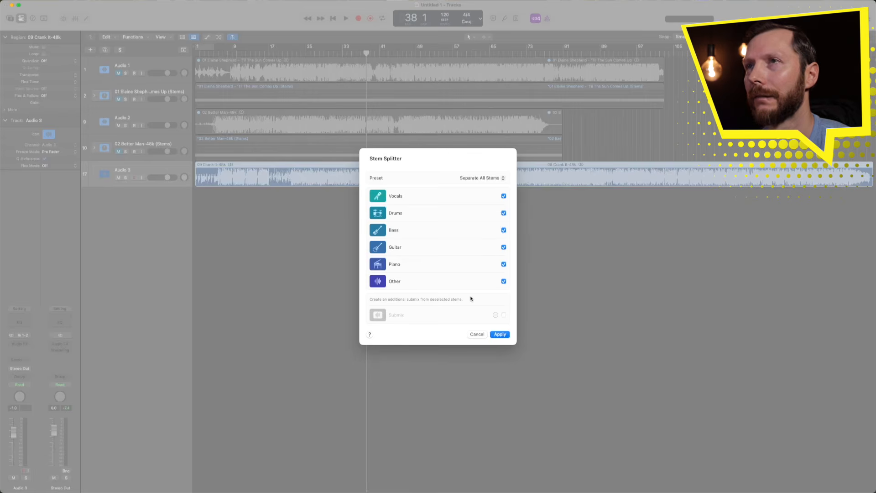
pyautogui.click(500, 334)
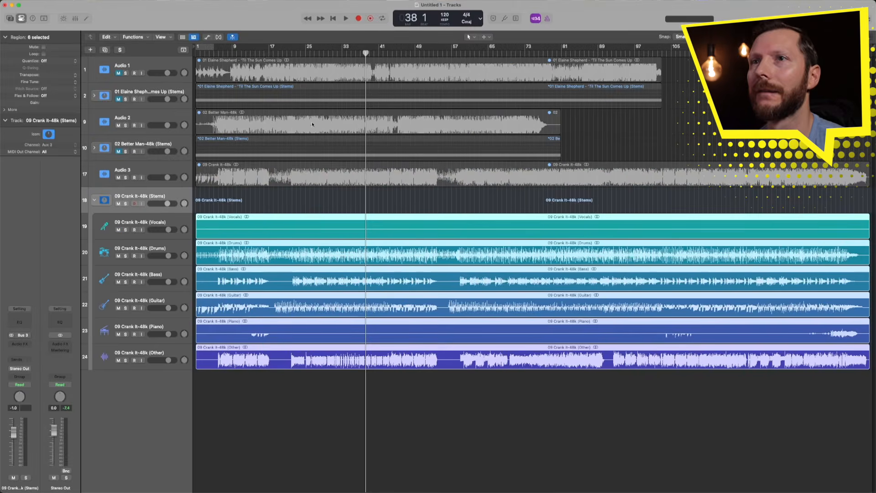
# Listen to all the 09 Crank It stems together from around bar 6, and mute the empty Vocals stem
pyautogui.moveTo(214, 56); pyautogui.dragTo(218, 54)
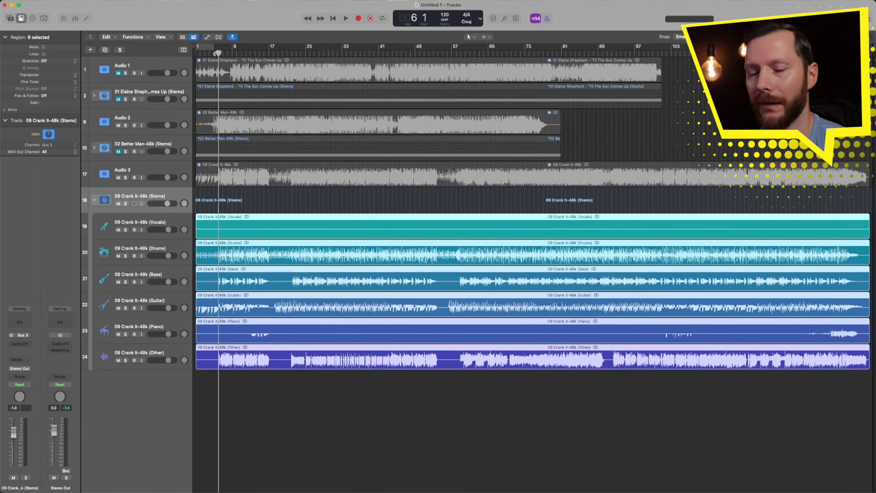
pyautogui.press('space')
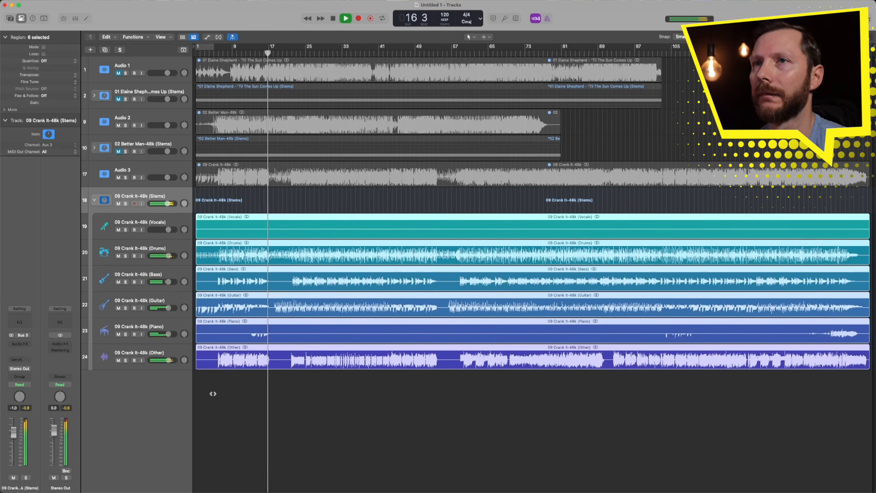
pyautogui.press('space')
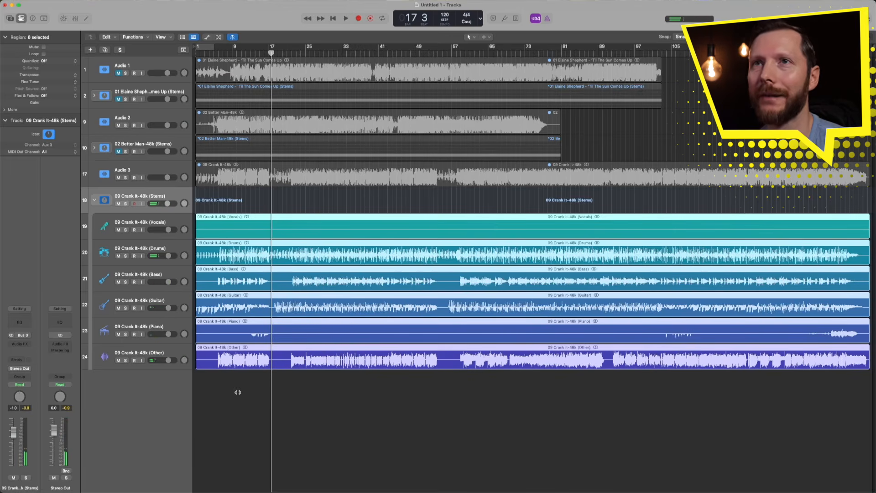
pyautogui.click(130, 219)
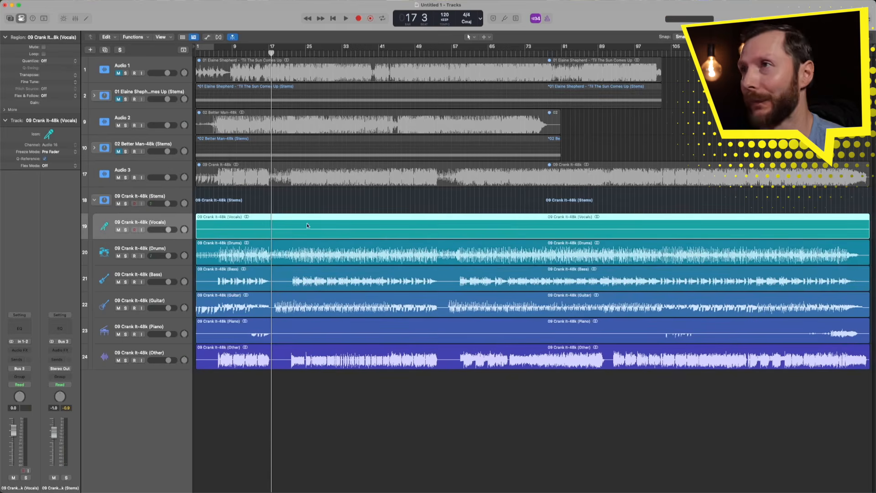
pyautogui.click(118, 229)
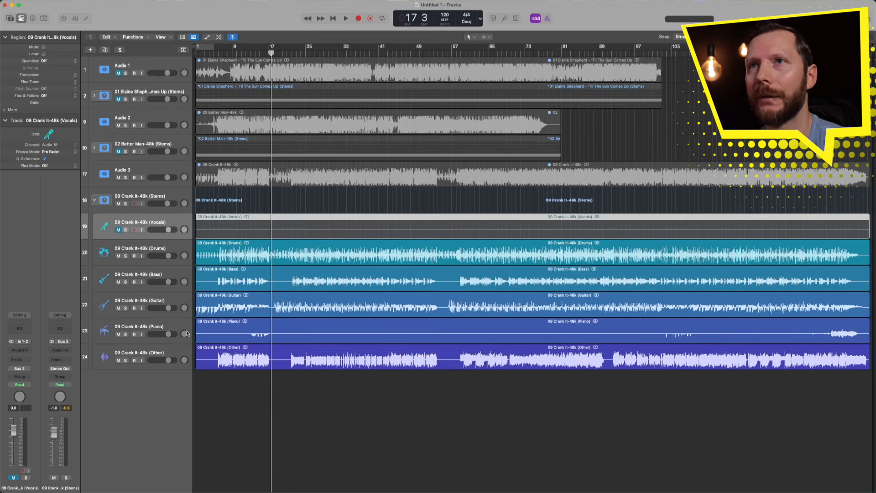
# Solo the 09 Crank It Drums stem and listen to it from around bar 25
pyautogui.click(126, 256)
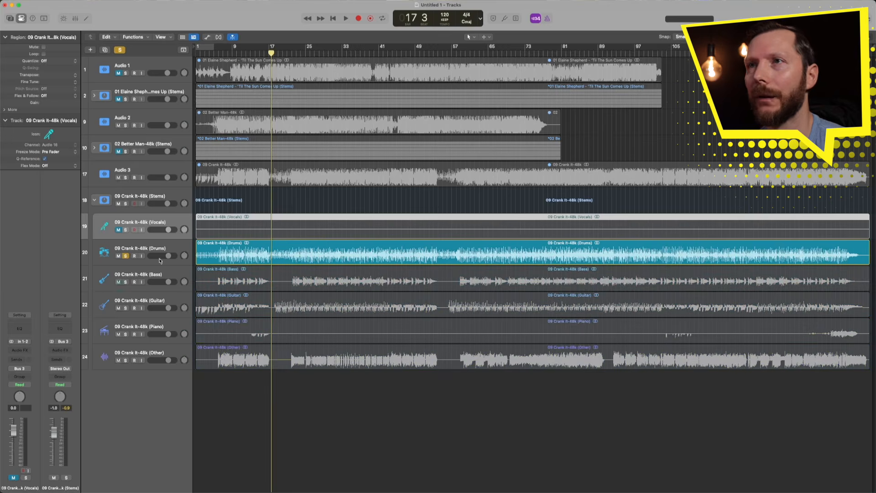
pyautogui.click(309, 54)
pyautogui.press('space')
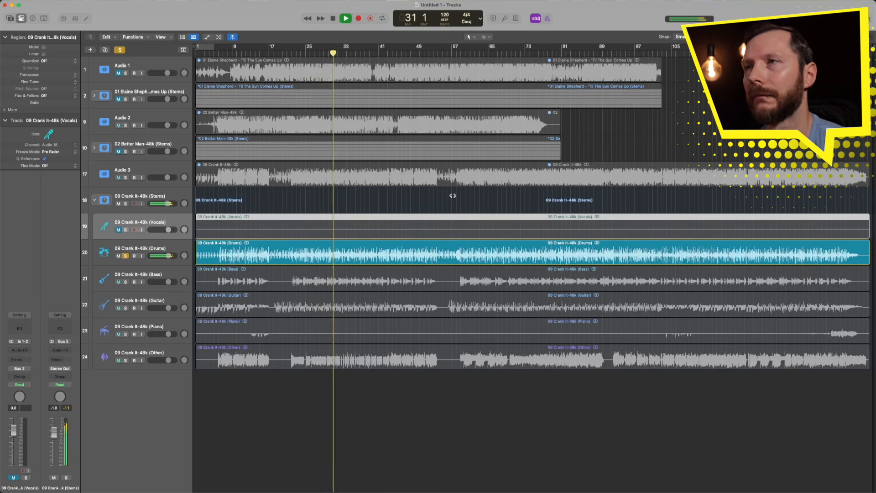
pyautogui.press('space')
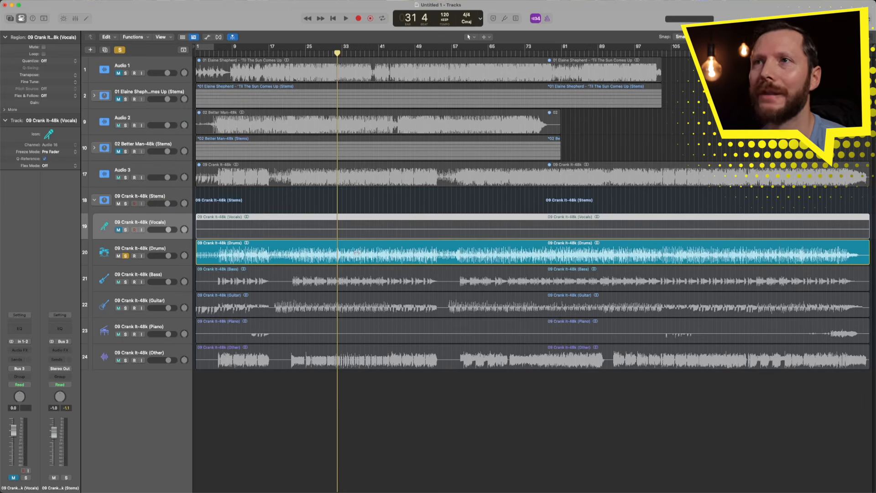
pyautogui.press('space')
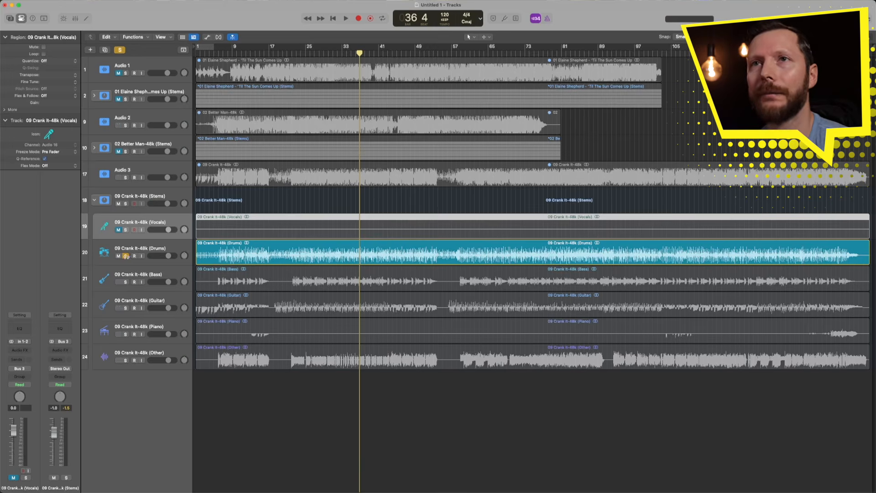
# Move the solo from the Drums to the Bass stem and listen to it from around bar 36
pyautogui.click(125, 256)
pyautogui.click(126, 282)
pyautogui.press('space')
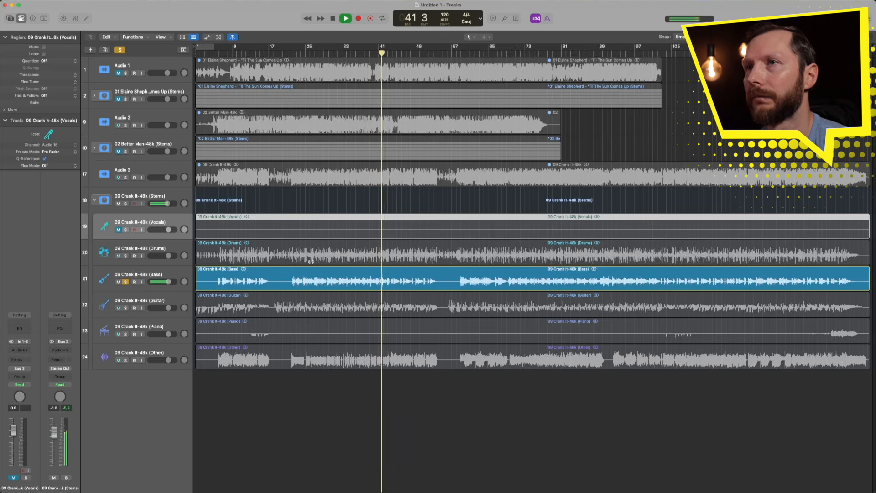
pyautogui.press('space')
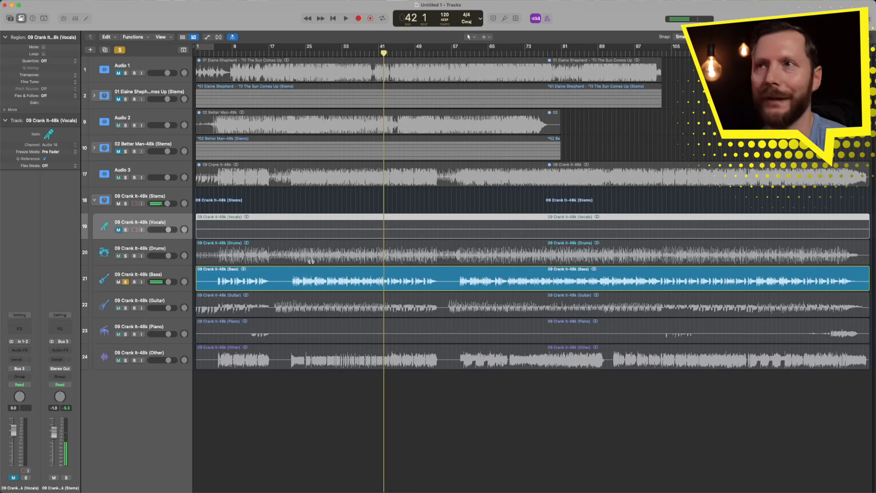
# Solo the Guitar stem instead of the Bass, listen to it from around bar 42, and select its track
pyautogui.click(126, 282)
pyautogui.click(125, 308)
pyautogui.press('space')
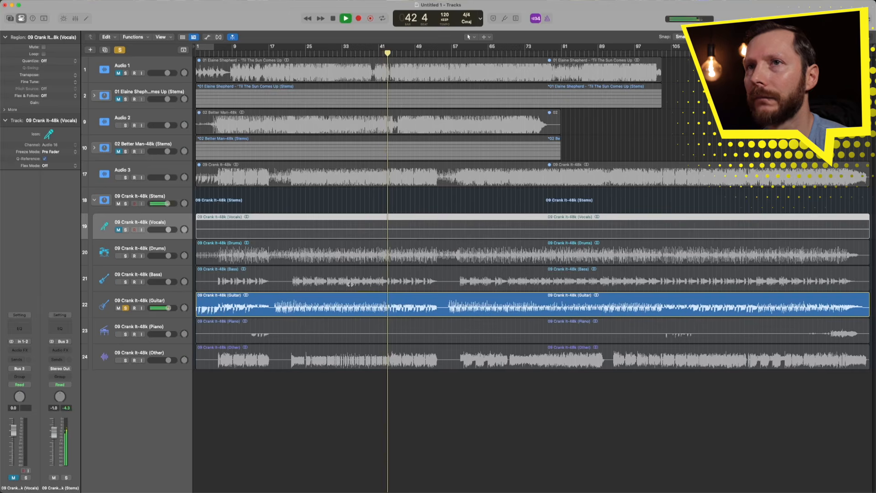
pyautogui.click(177, 302)
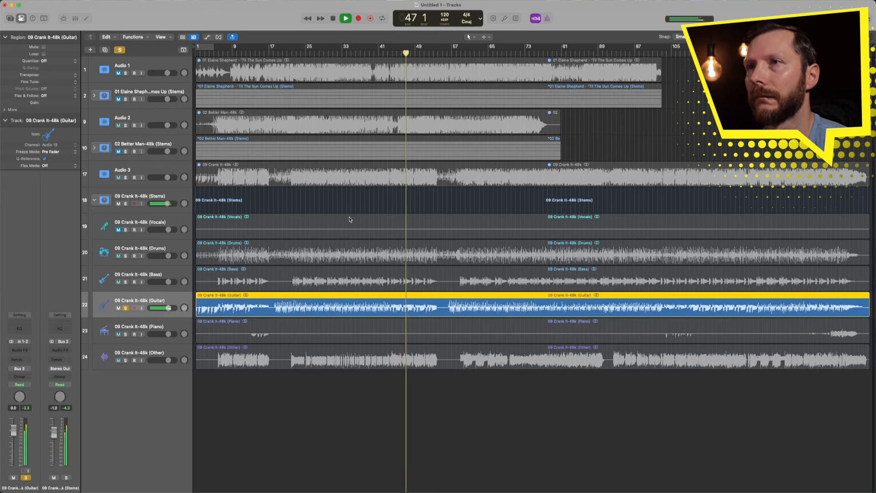
pyautogui.press('space')
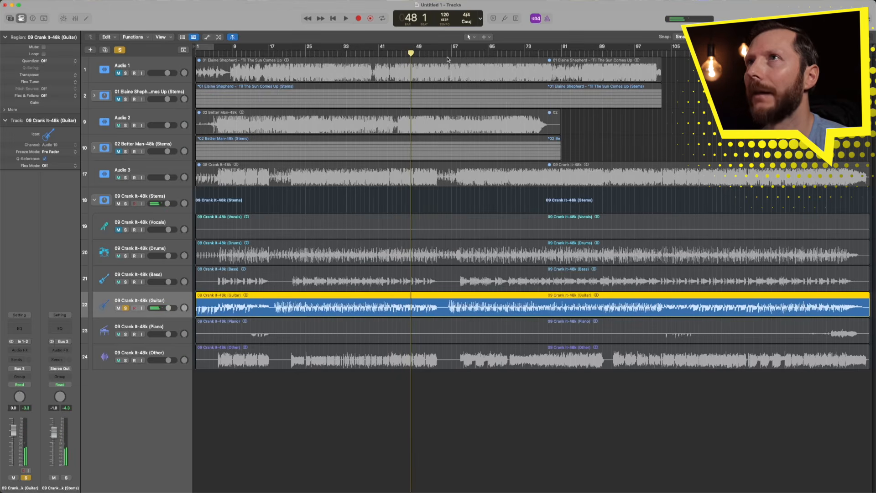
# Listen to the soloed Guitar stem from around bar 57 panned alternately to +63 and -64, and reset its pan to centre
pyautogui.click(455, 54)
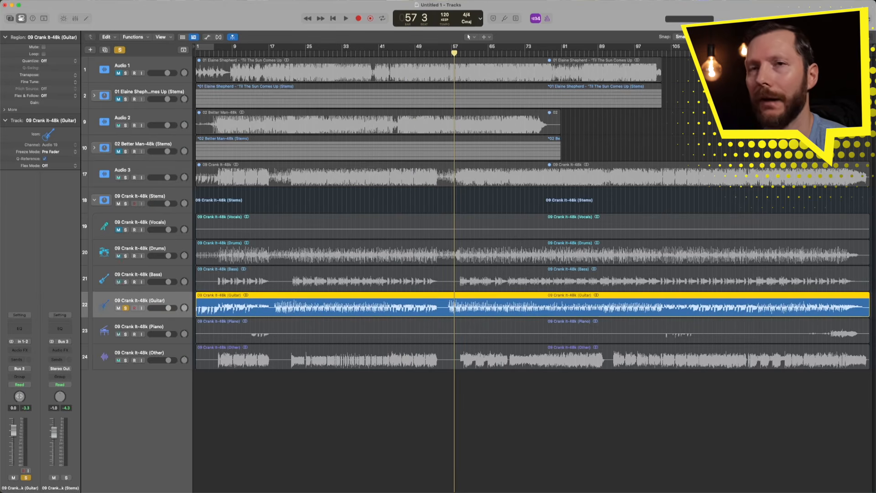
pyautogui.press('space')
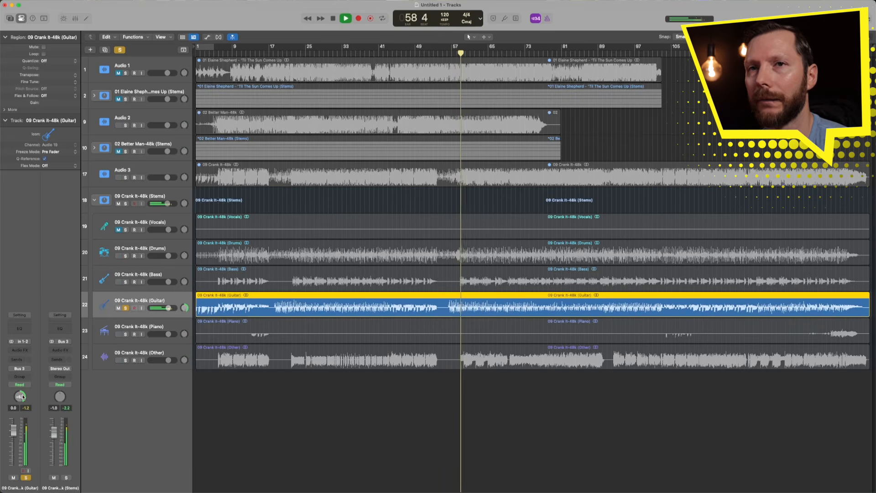
pyautogui.moveTo(23, 397); pyautogui.dragTo(25, 414)
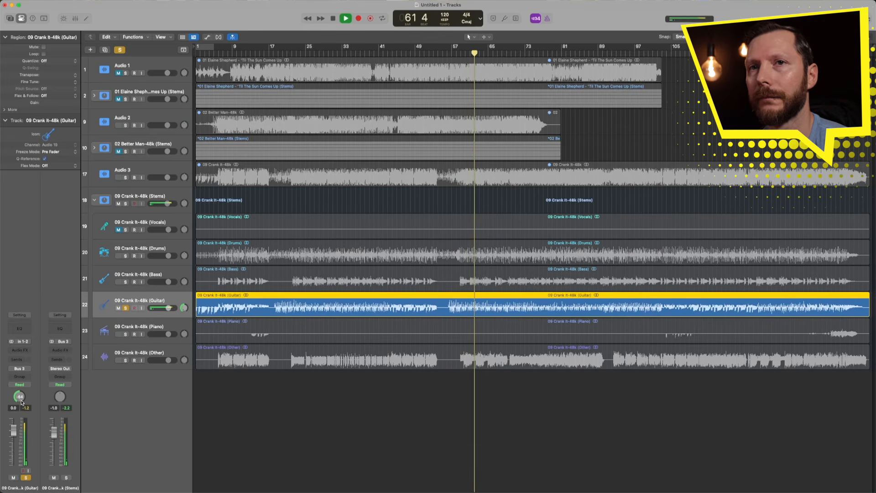
pyautogui.moveTo(20, 396); pyautogui.dragTo(21, 296)
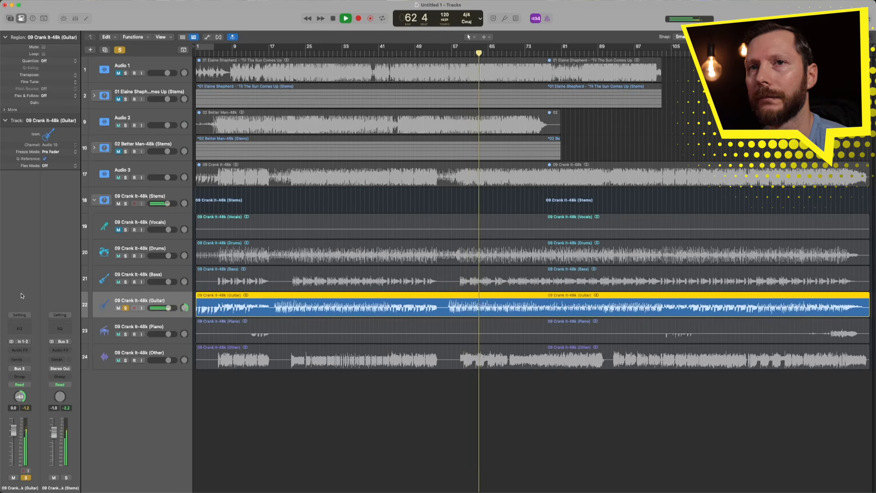
pyautogui.press('space')
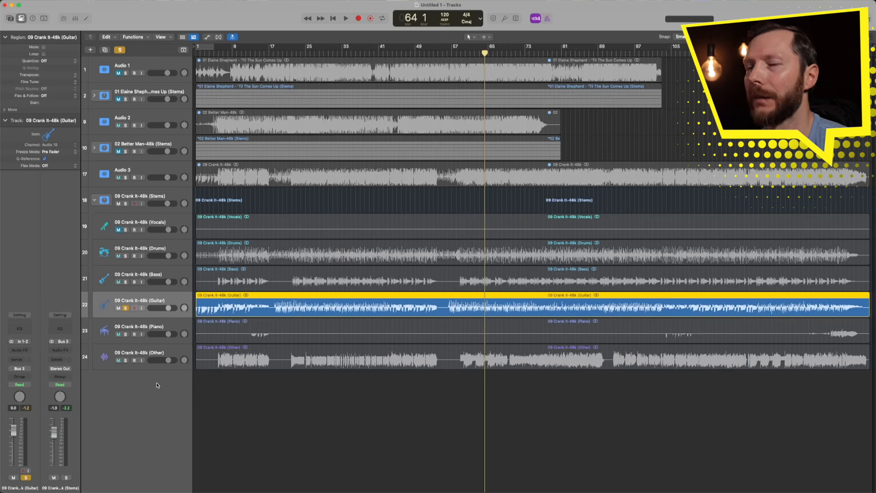
# Move the solo from the Guitar to the Piano stem and listen to it from around bar 13
pyautogui.click(125, 308)
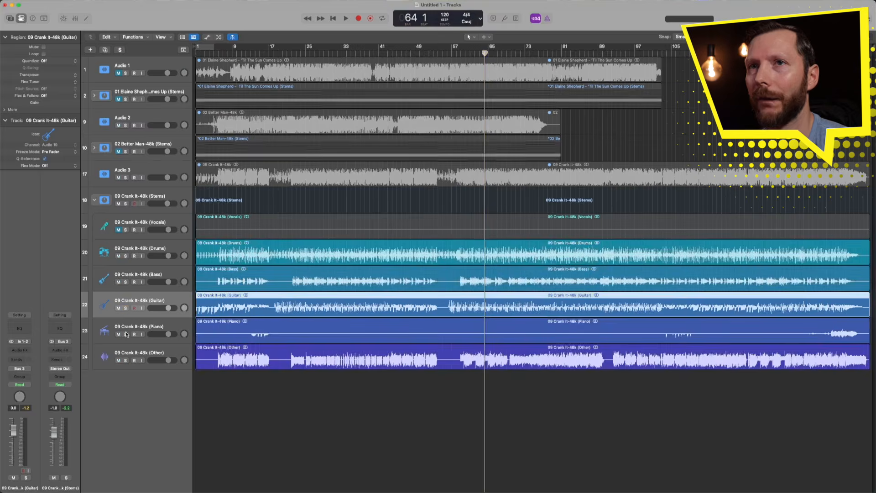
pyautogui.click(125, 334)
pyautogui.click(240, 53)
pyautogui.click(250, 53)
pyautogui.press('space')
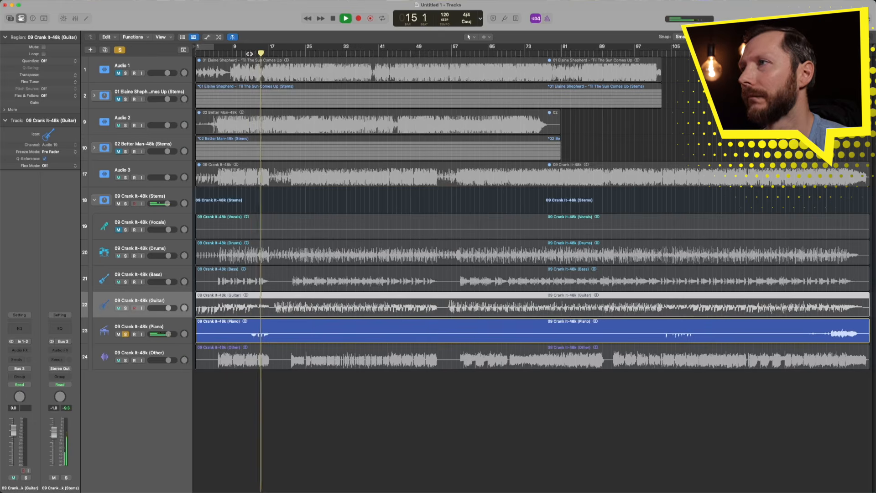
pyautogui.press('space')
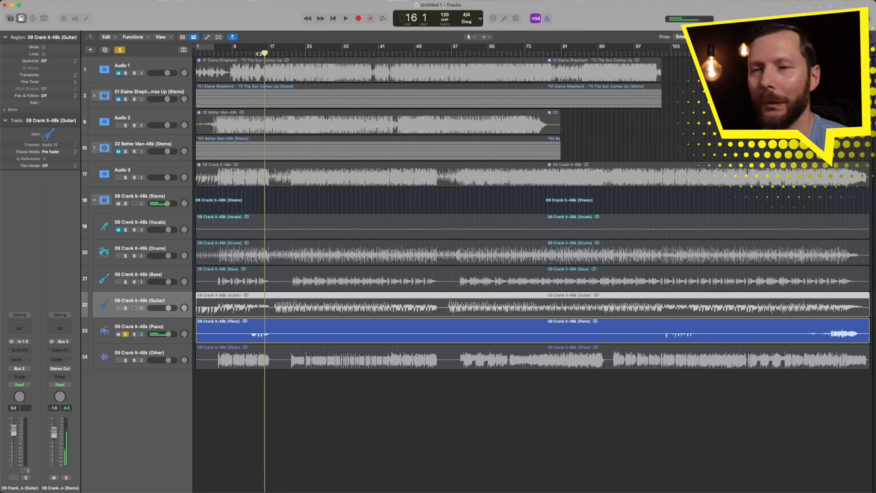
# Listen to the soloed Piano stem near the end of the song, from around bar 141
pyautogui.click(839, 53)
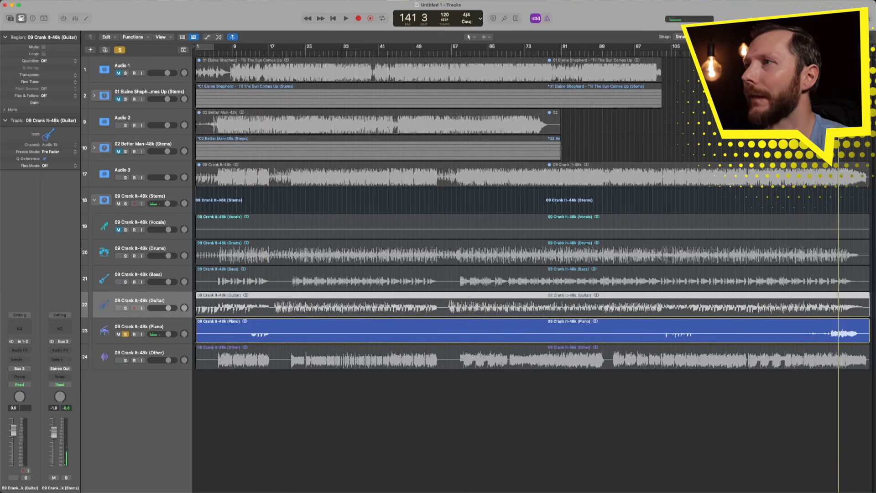
pyautogui.press('space')
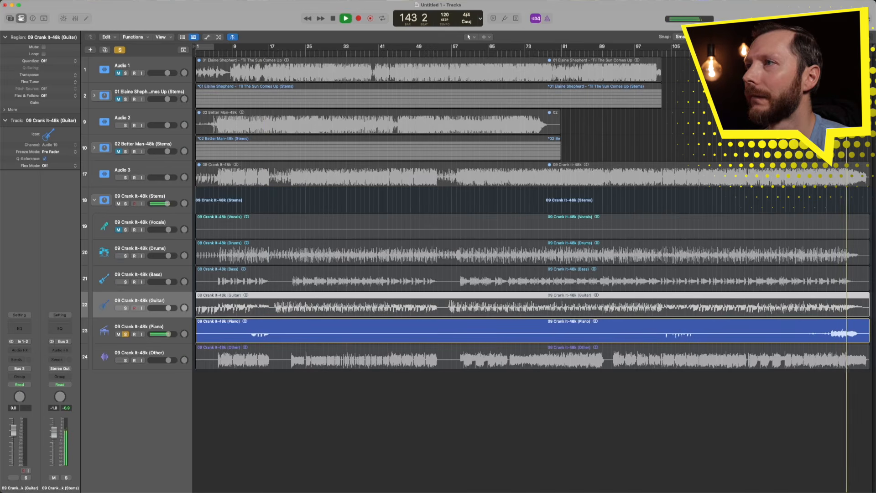
pyautogui.press('space')
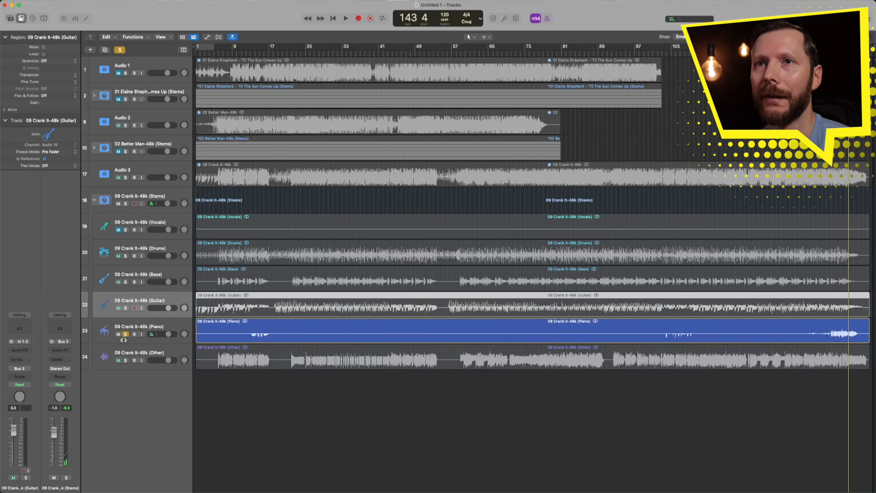
# Solo the Other stem instead of the Piano, select its track, and listen to it from around bar 6
pyautogui.click(124, 338)
pyautogui.click(125, 361)
pyautogui.click(202, 355)
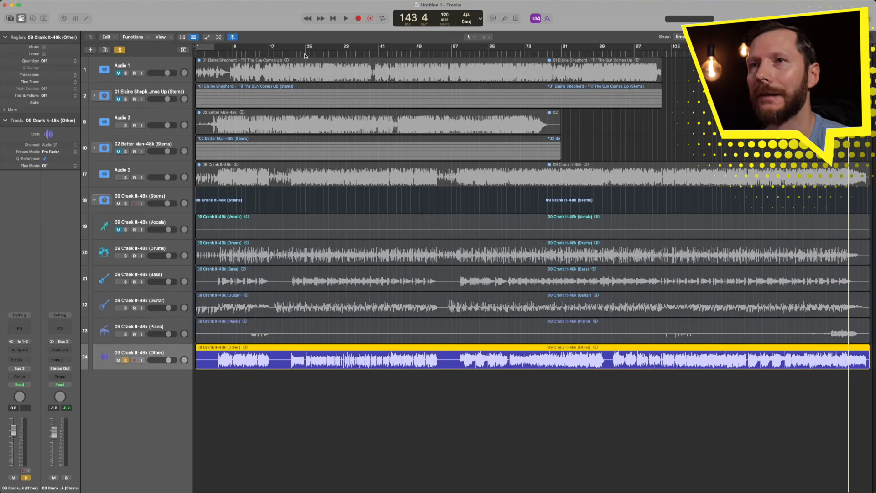
pyautogui.click(218, 55)
pyautogui.press('space')
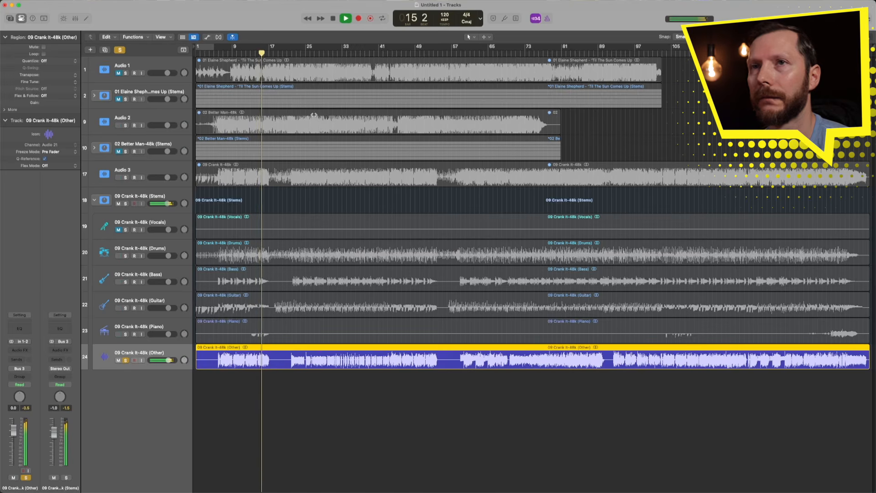
pyautogui.press('space')
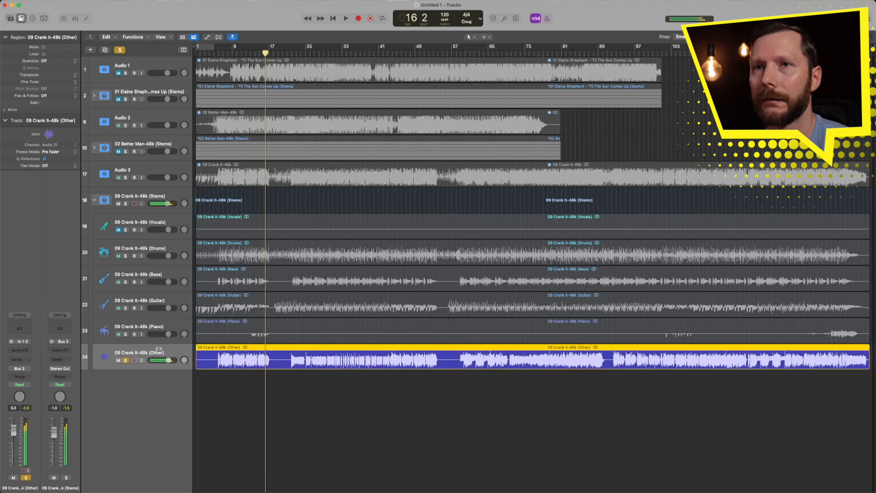
# Solo the Drums and Bass stems together instead of Other, and set the playhead to bar 29
pyautogui.click(126, 360)
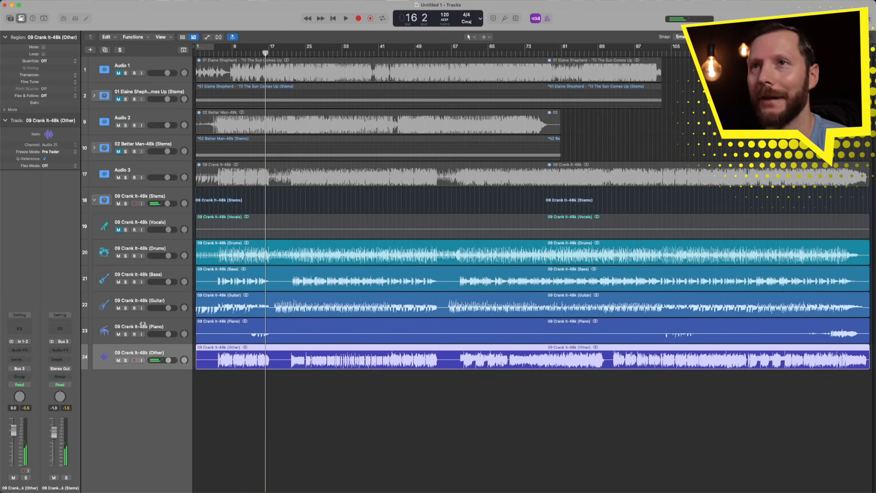
pyautogui.click(125, 256)
pyautogui.click(125, 281)
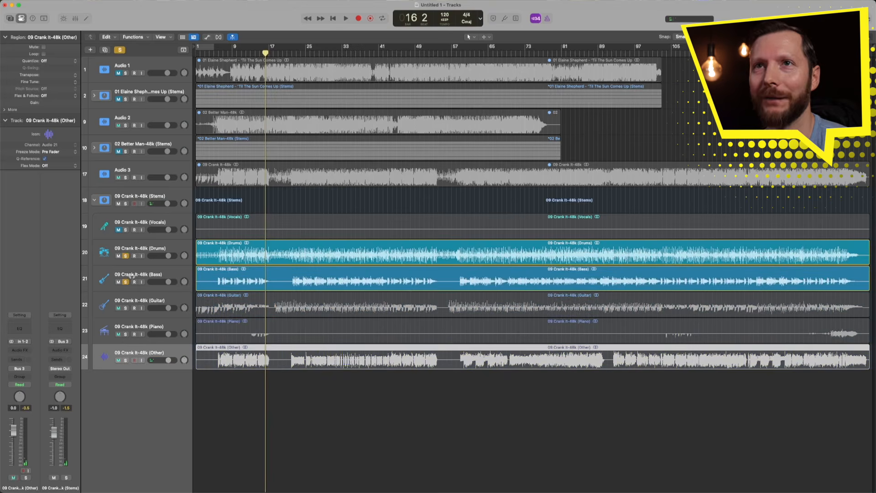
pyautogui.click(322, 54)
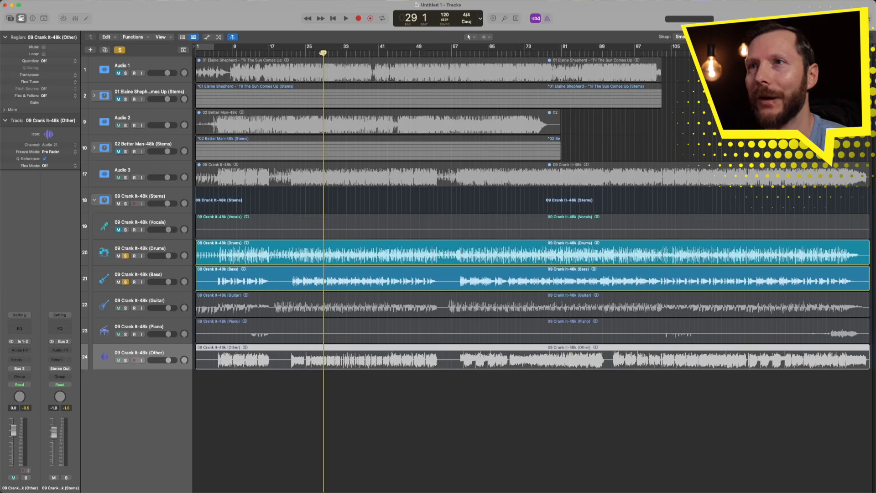
# Play the soloed Drums and Bass from bar 29 and add the Guitar, followed by the Other stem, to the solo during playback
pyautogui.press('space')
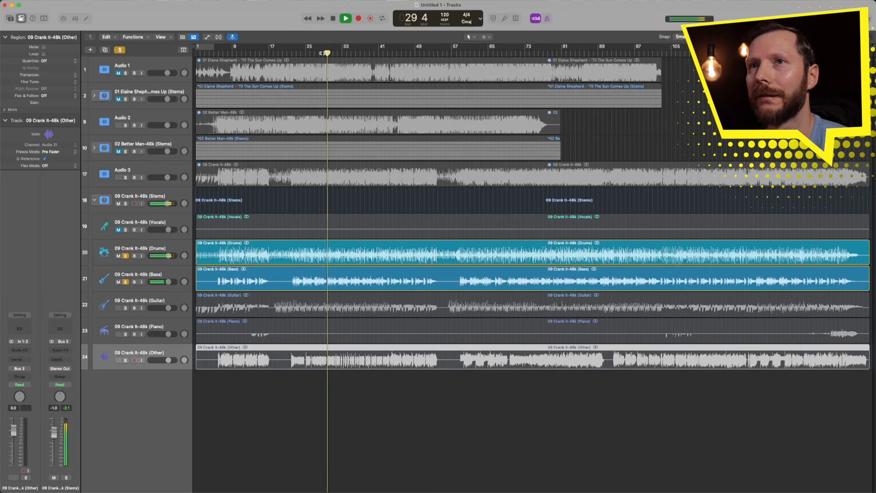
pyautogui.click(125, 308)
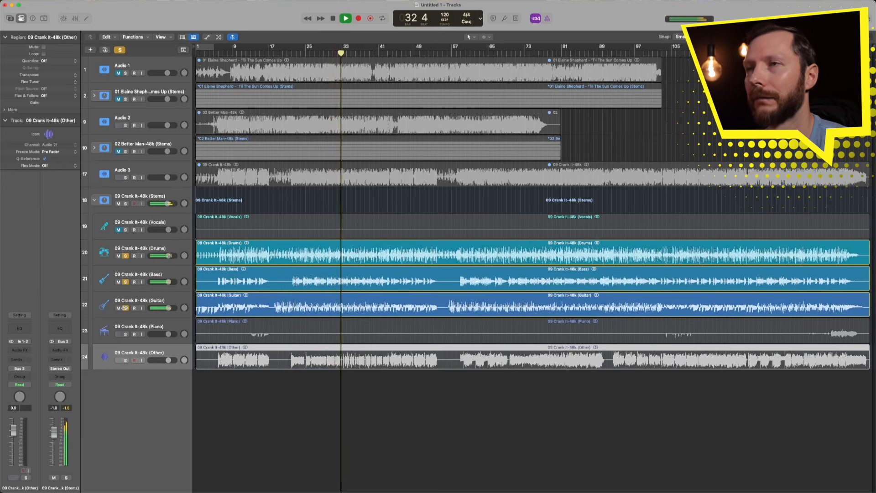
pyautogui.click(125, 361)
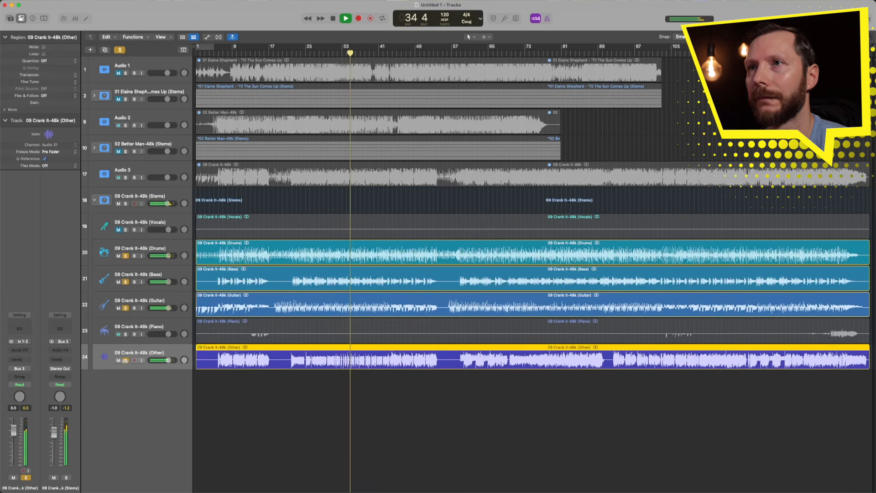